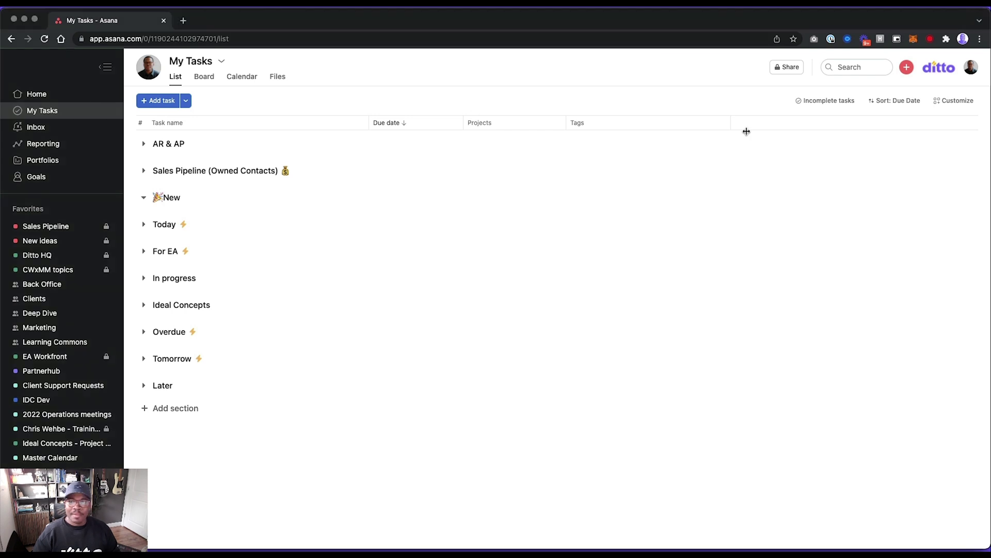
- Open the + Create menu from the My Tasks page
{"action": "left_click", "coordinate": [905, 70]}
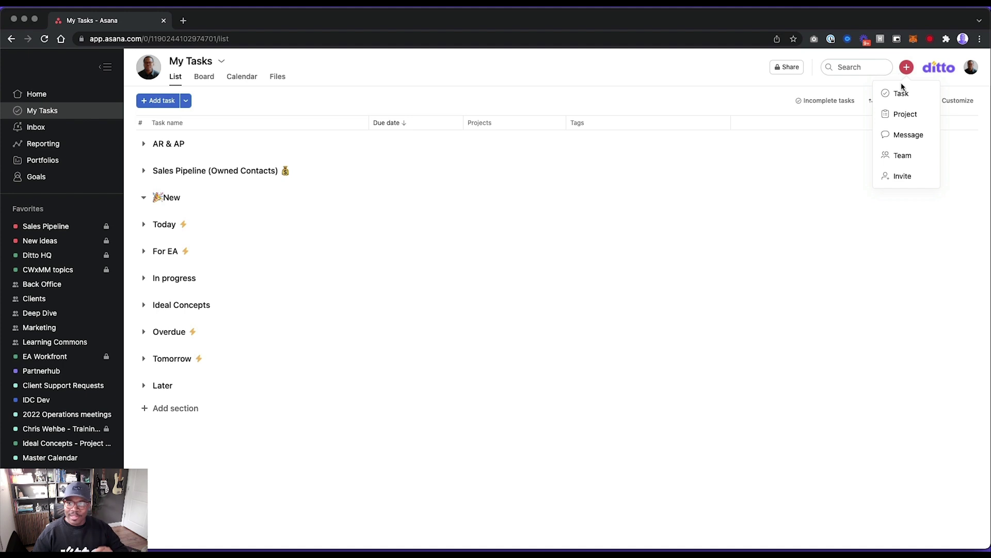
- Create a blank project named 'Workflow builder demo' and go to it
{"action": "left_click", "coordinate": [907, 122]}
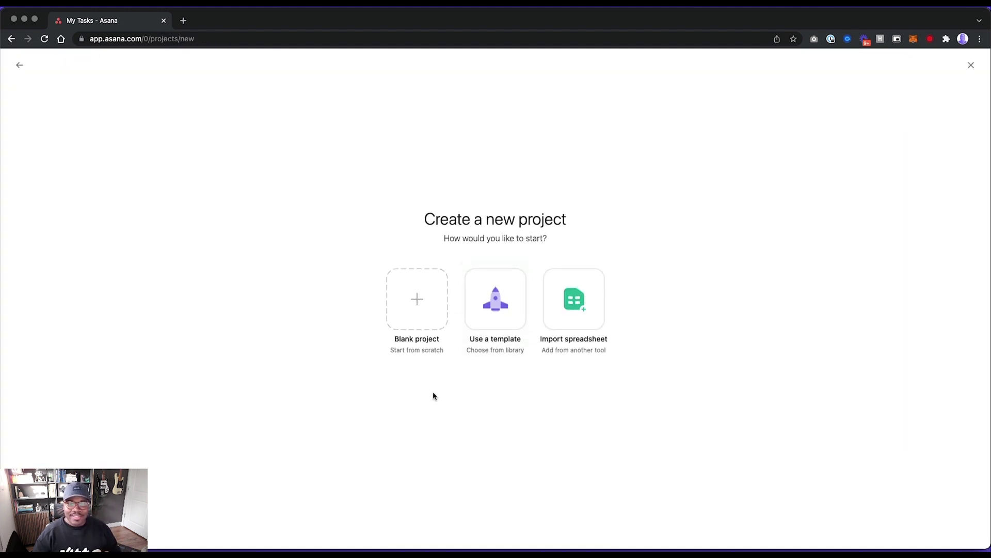
{"action": "left_click", "coordinate": [420, 308]}
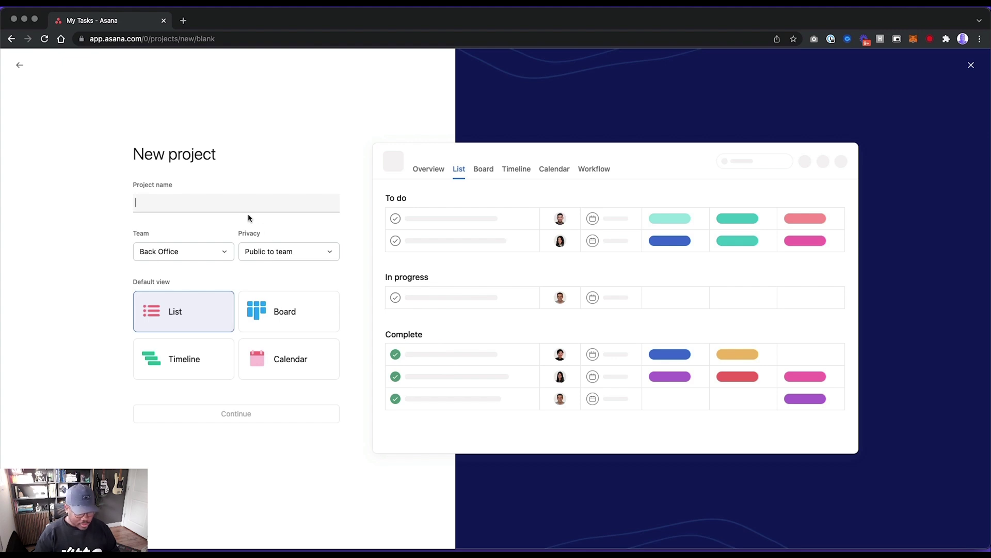
{"action": "type", "text": "Workflow b"}
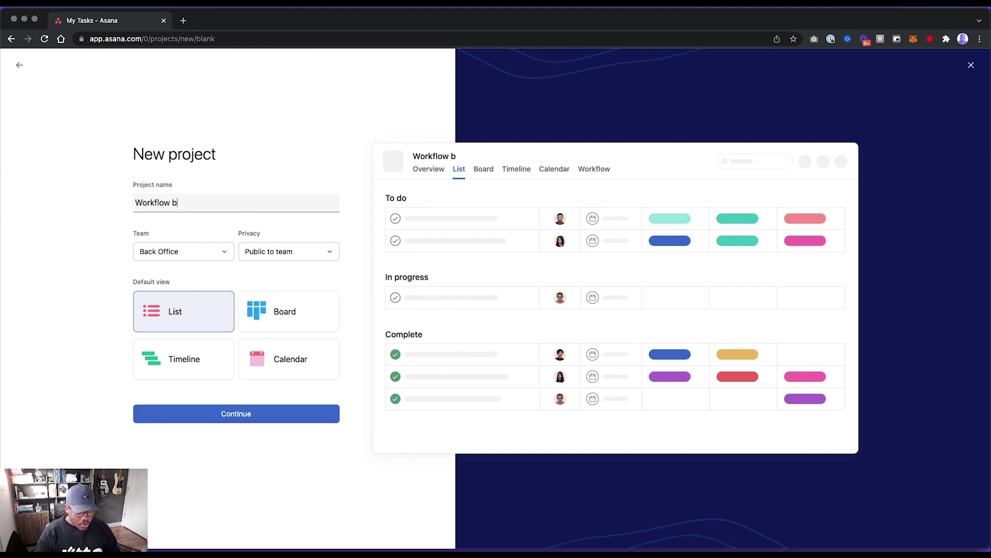
{"action": "type", "text": "uilder demo"}
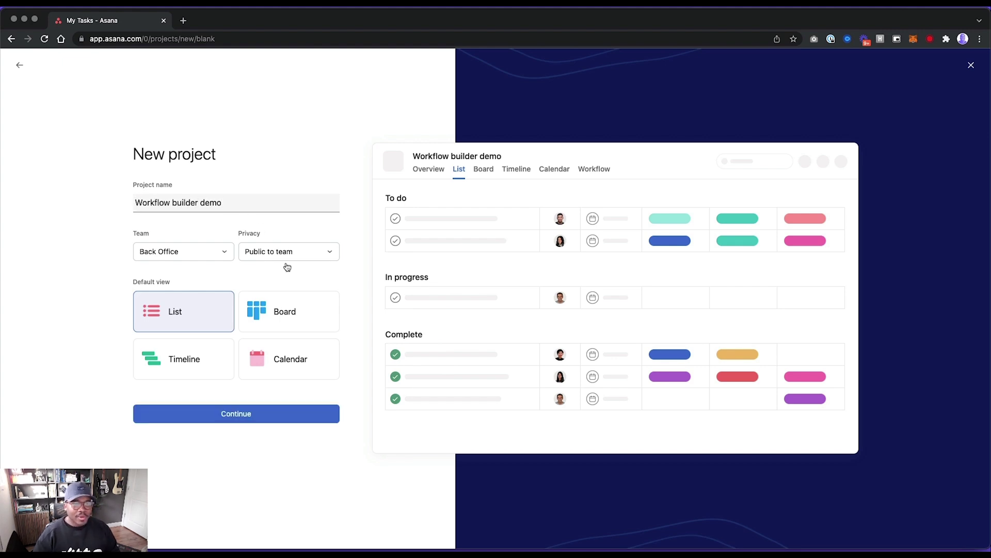
{"action": "left_click", "coordinate": [229, 420]}
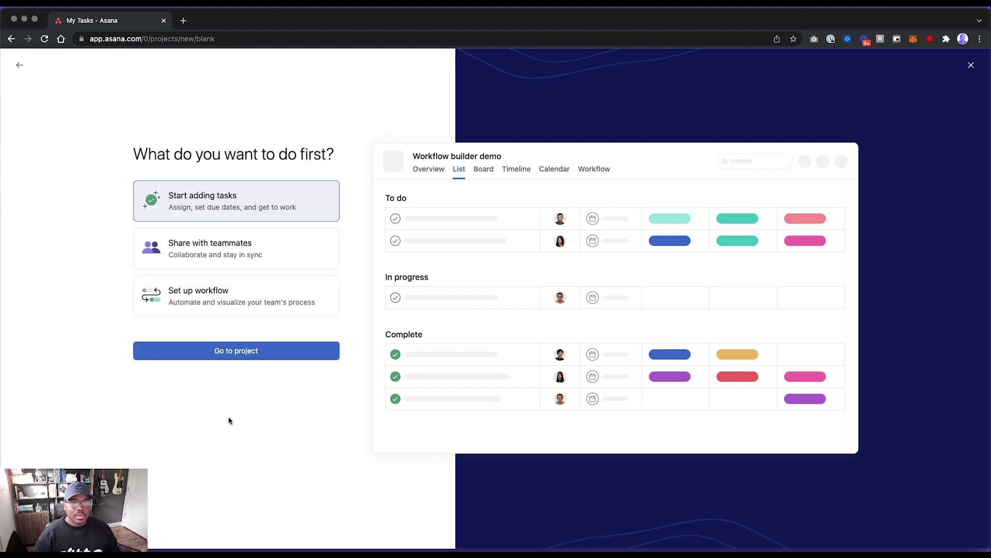
{"action": "left_click", "coordinate": [276, 362]}
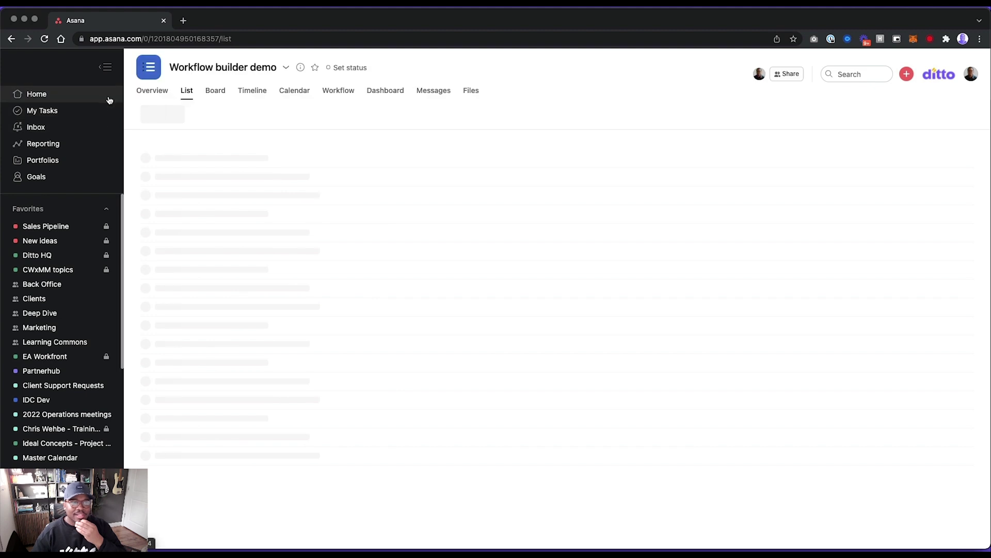
- Collapse the sidebar, switch to the Workflow view, and add a form submission intake
{"action": "left_click", "coordinate": [105, 67]}
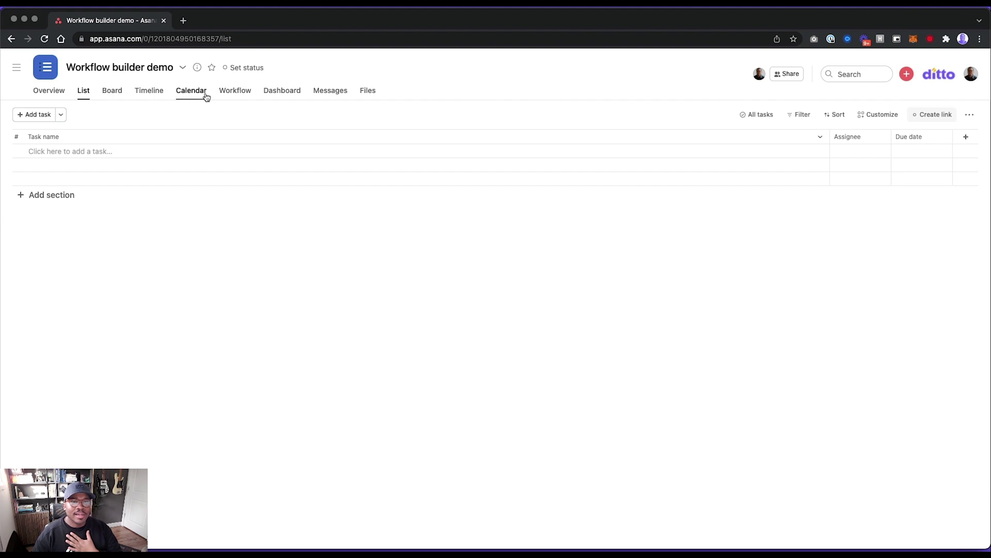
{"action": "left_click", "coordinate": [230, 102]}
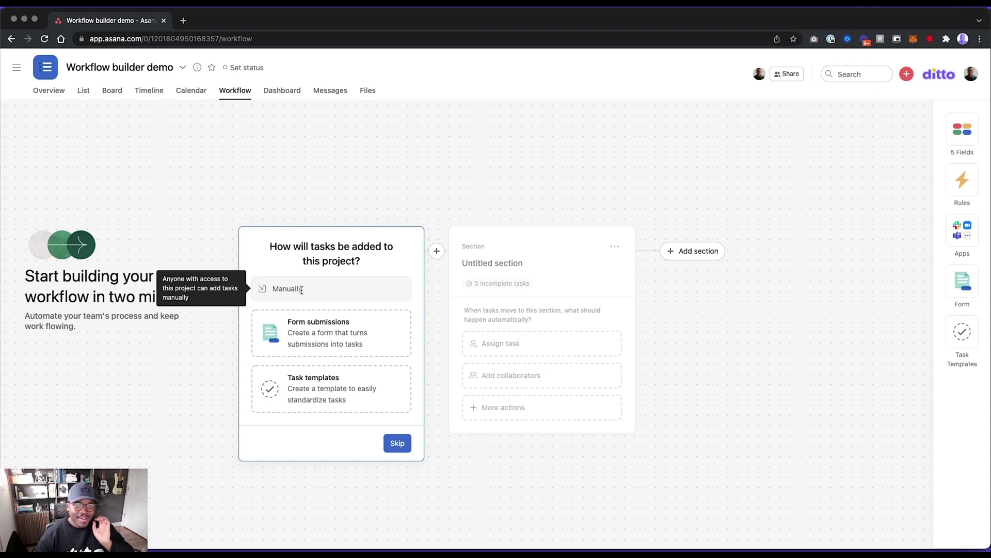
{"action": "left_click", "coordinate": [321, 332]}
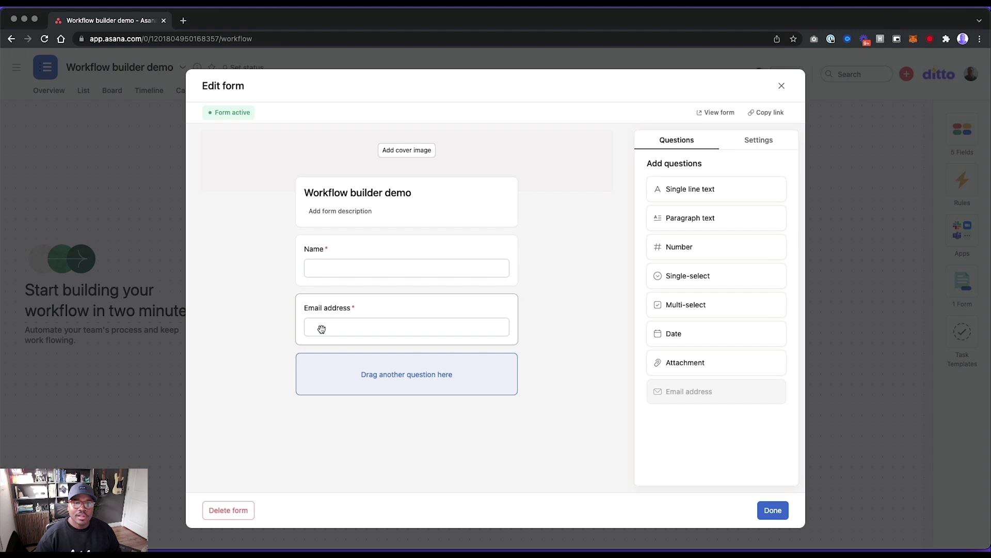
- Add a task template named 'Task template' alongside the form, then proceed to section setup
{"action": "left_click", "coordinate": [779, 512]}
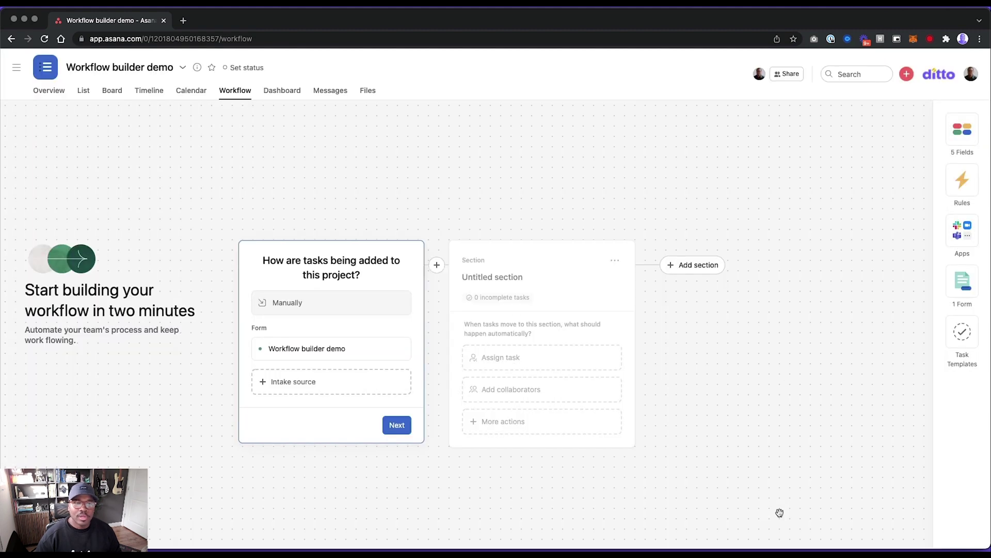
{"action": "left_click", "coordinate": [302, 387]}
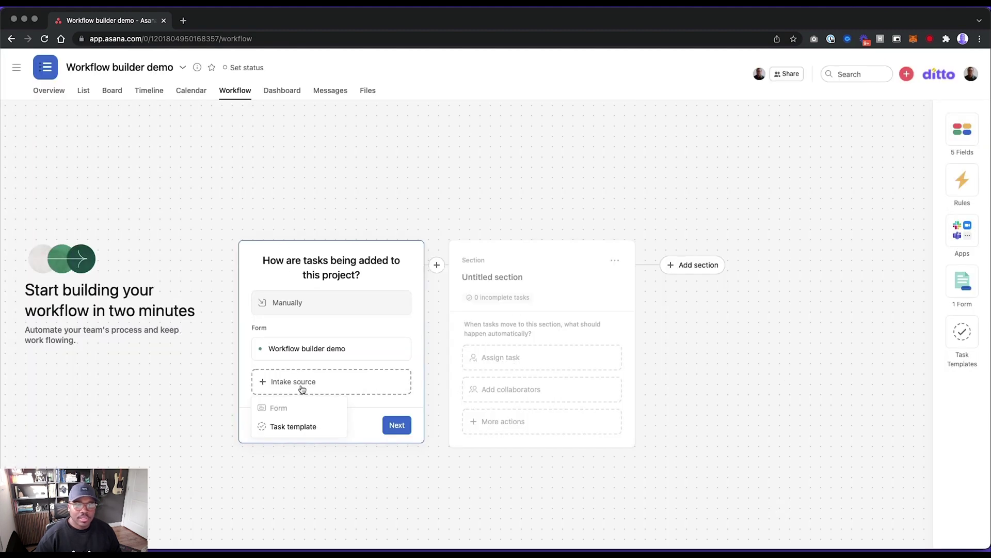
{"action": "left_click", "coordinate": [294, 428]}
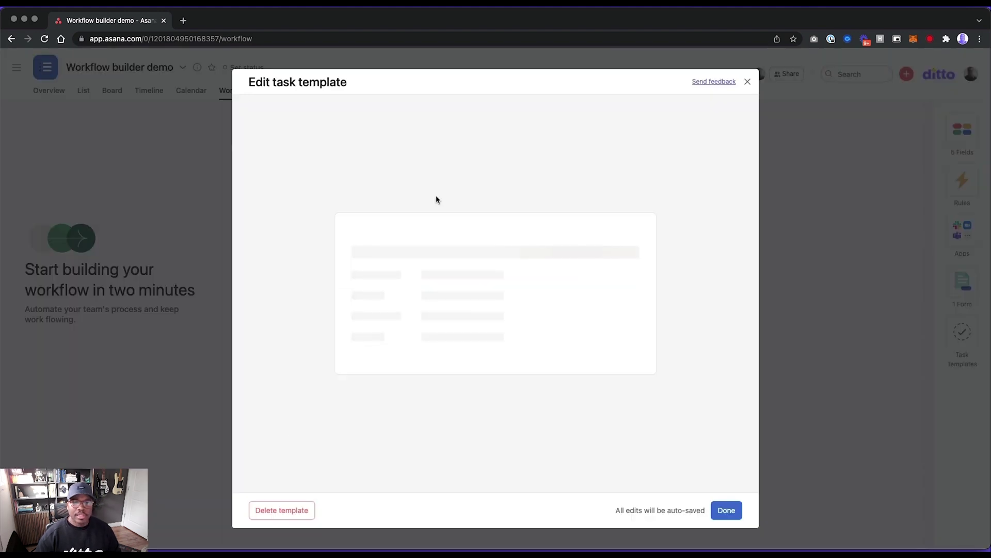
{"action": "left_click", "coordinate": [409, 189]}
{"action": "type", "text": "Ta"}
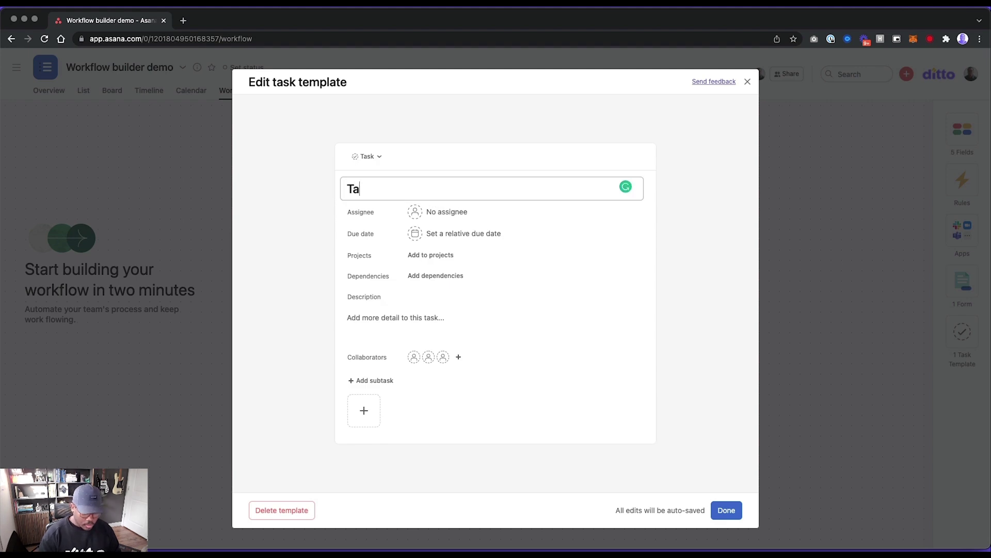
{"action": "type", "text": "sk template"}
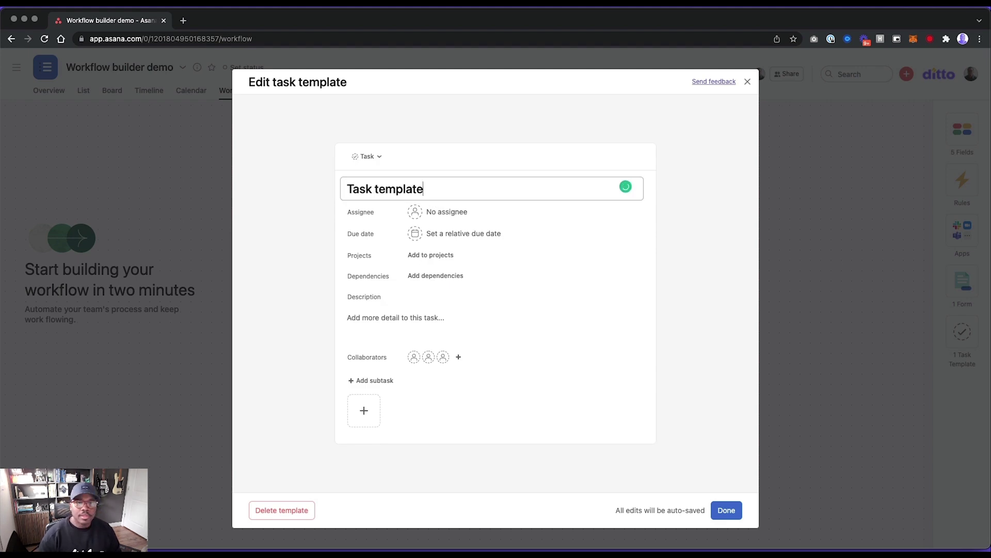
{"action": "left_click", "coordinate": [729, 510]}
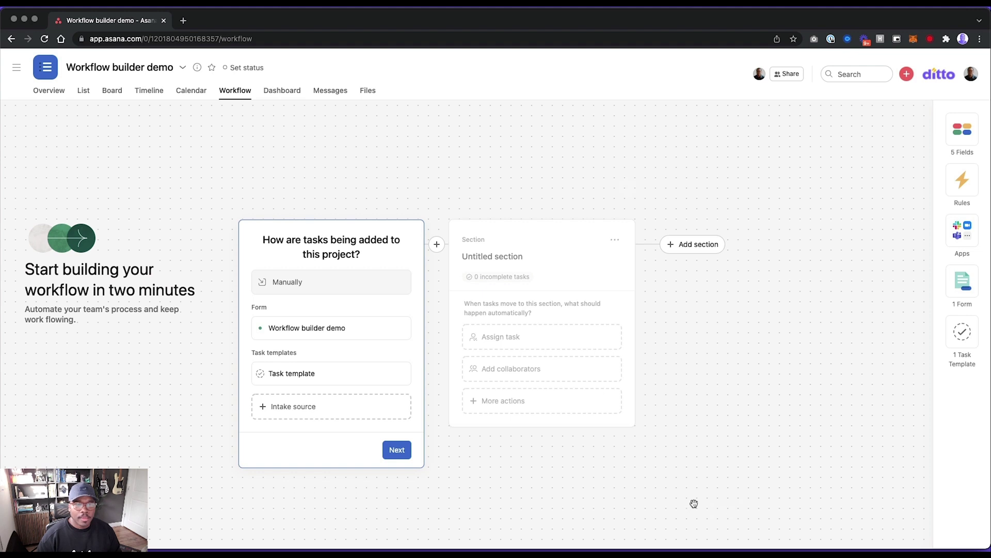
{"action": "left_click", "coordinate": [305, 408]}
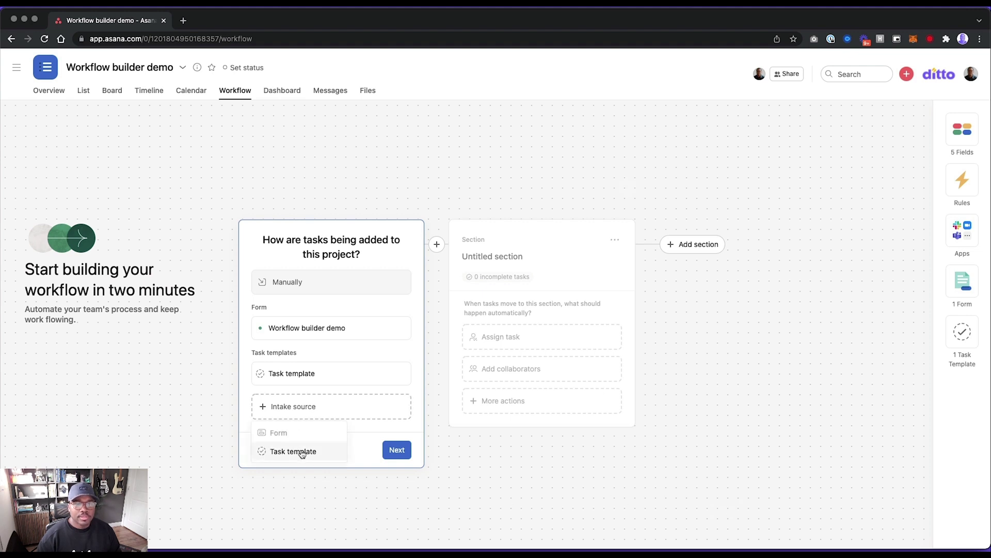
{"action": "left_click", "coordinate": [400, 452]}
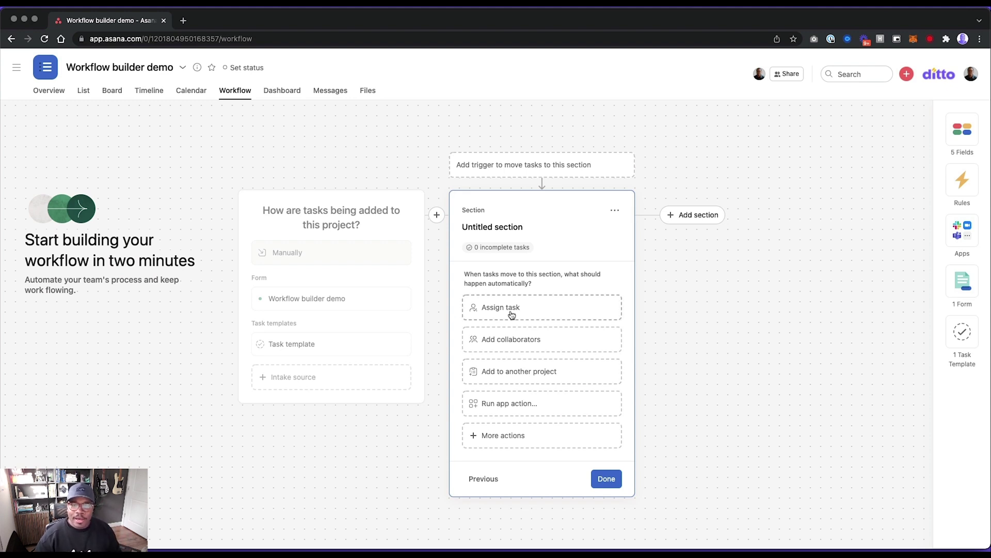
- Rename the Untitled section to 'To do'
{"action": "left_click", "coordinate": [500, 227]}
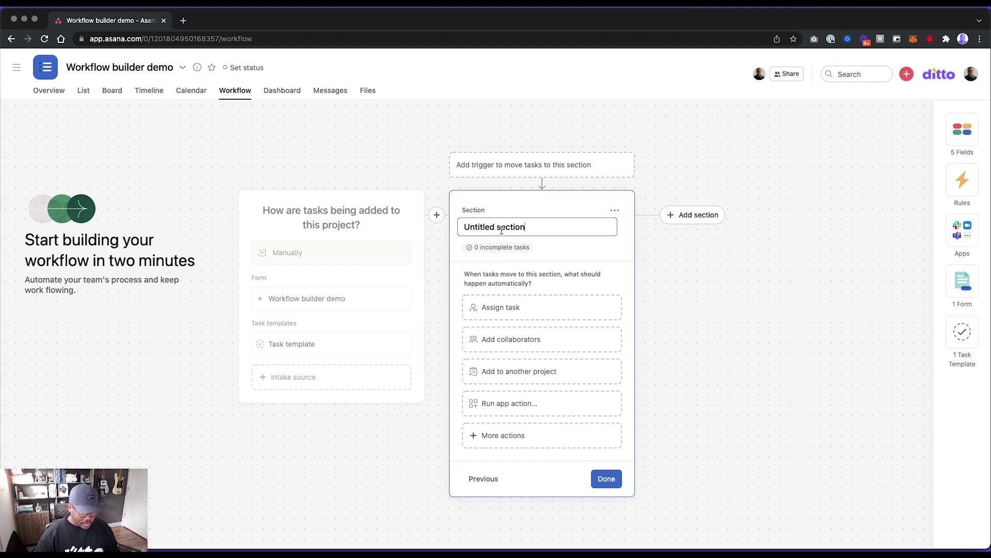
{"action": "triple_click", "coordinate": [501, 230]}
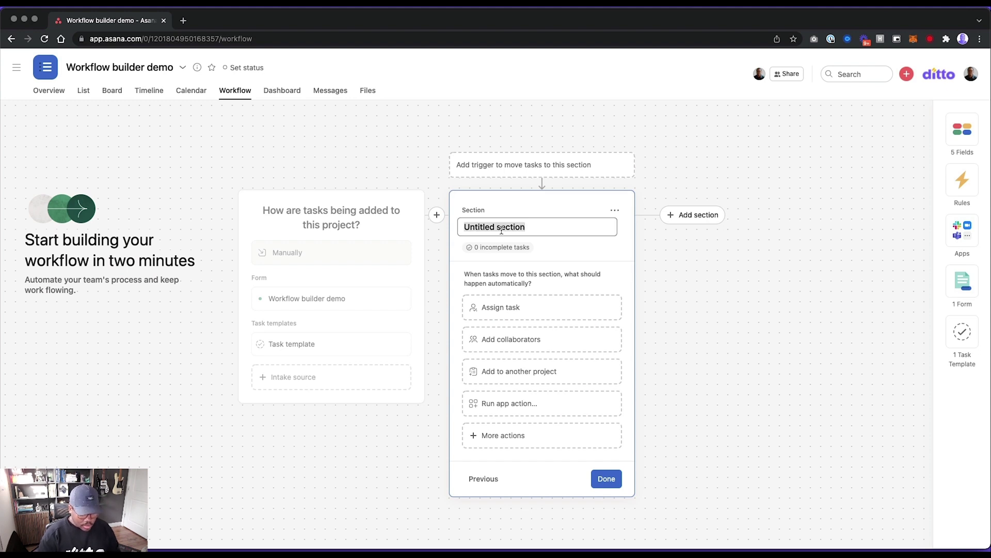
{"action": "type", "text": "To do"}
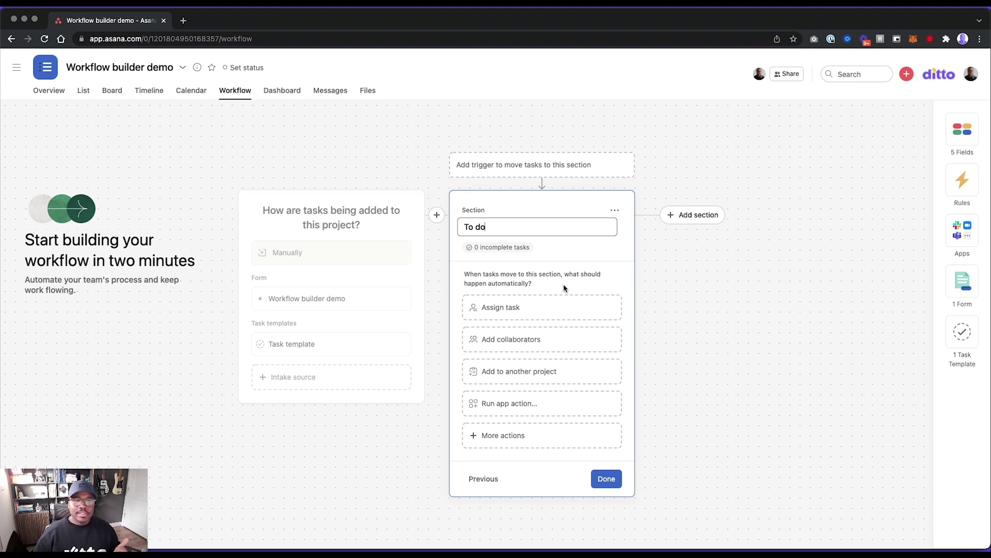
- Add a rule assigning tasks moved into To do to a chosen teammate
{"action": "left_click", "coordinate": [534, 314]}
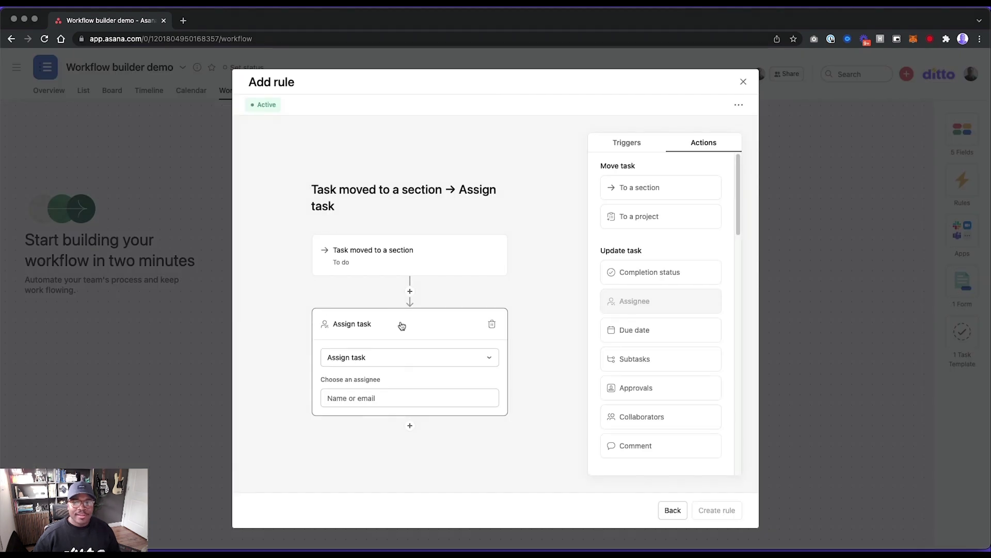
{"action": "left_click", "coordinate": [393, 399]}
{"action": "left_click", "coordinate": [390, 439]}
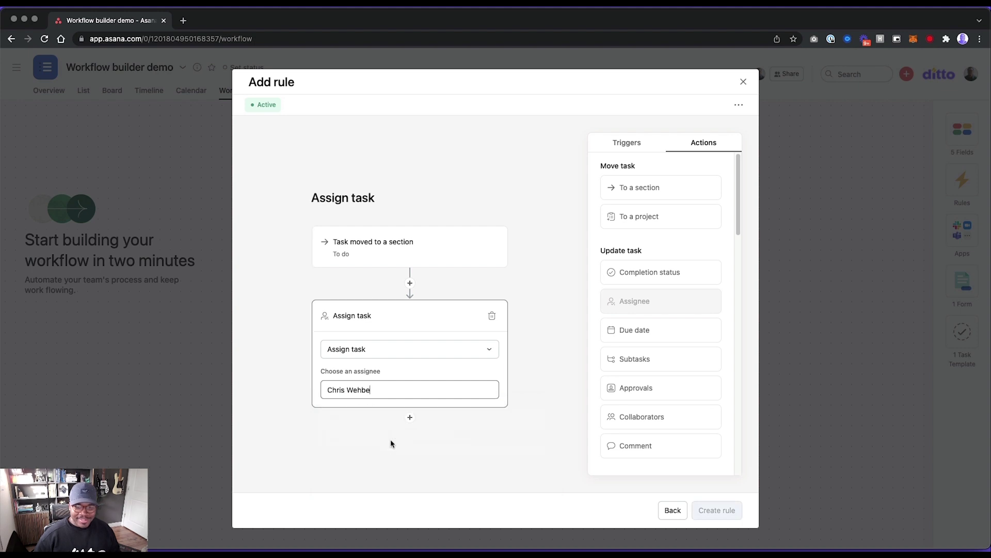
{"action": "left_click", "coordinate": [718, 517]}
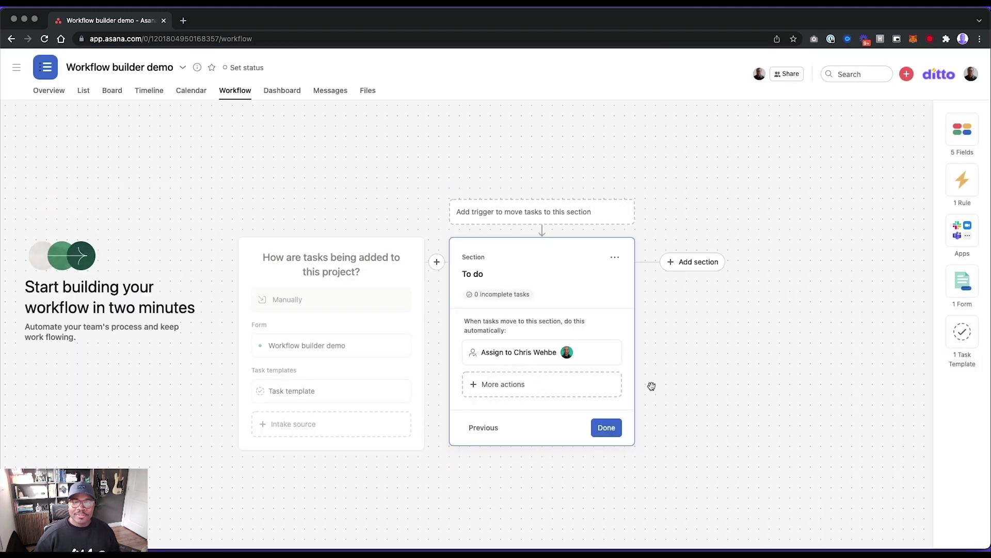
{"action": "left_click", "coordinate": [497, 387]}
{"action": "mouse_move", "coordinate": [545, 199]}
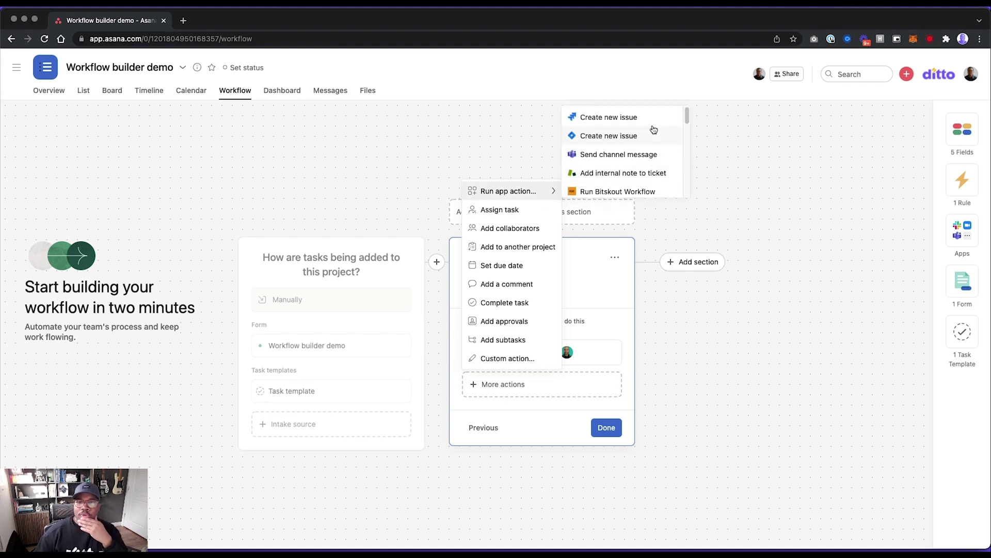
{"action": "scroll", "coordinate": [661, 157], "scroll_direction": "down", "scroll_amount": 1}
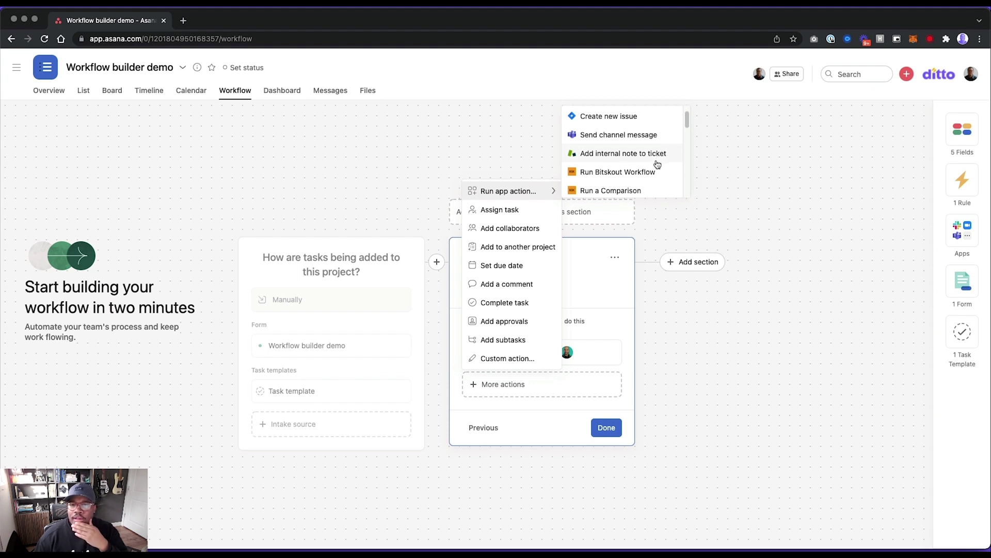
{"action": "scroll", "coordinate": [658, 163], "scroll_direction": "down", "scroll_amount": 1}
{"action": "scroll", "coordinate": [658, 163], "scroll_direction": "down", "scroll_amount": 4}
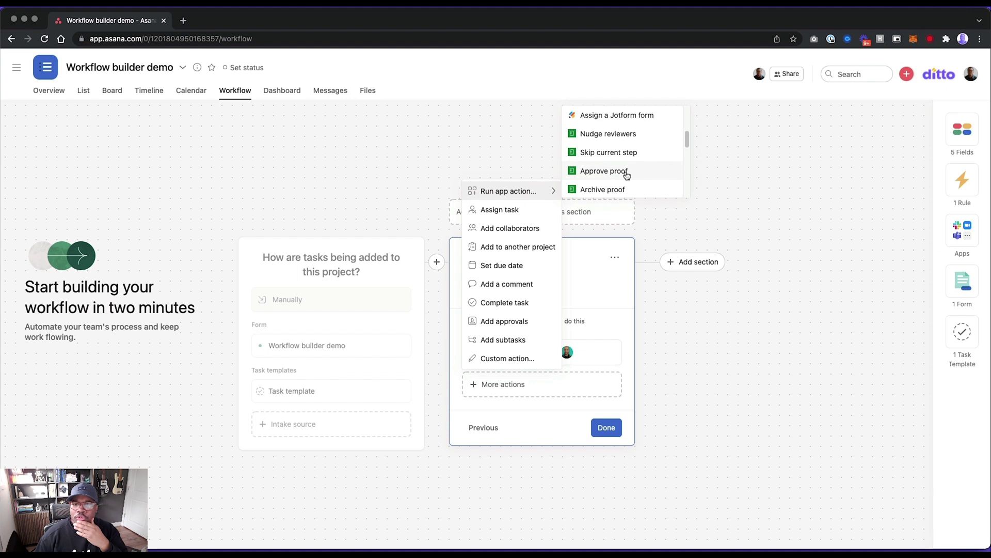
{"action": "scroll", "coordinate": [640, 183], "scroll_direction": "down", "scroll_amount": 2}
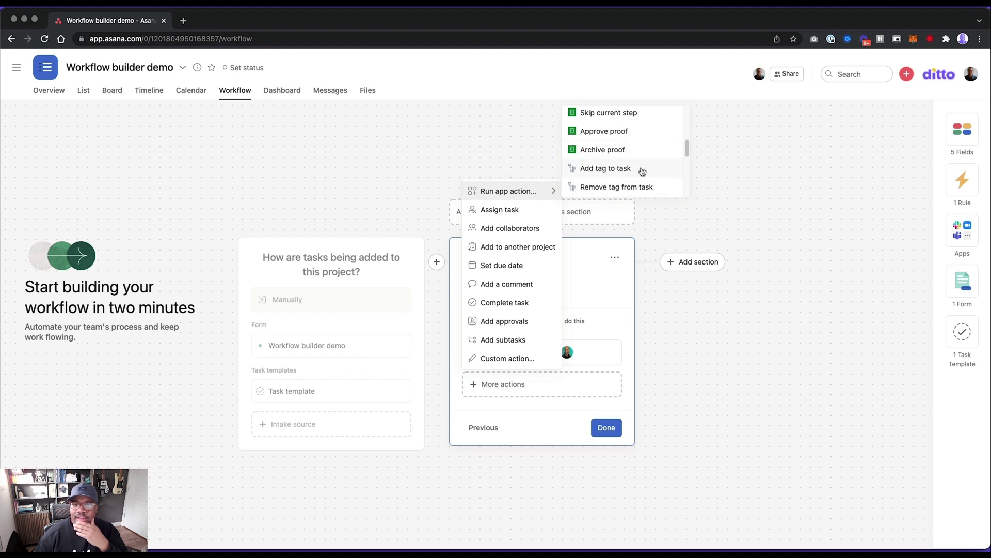
{"action": "left_click", "coordinate": [606, 168]}
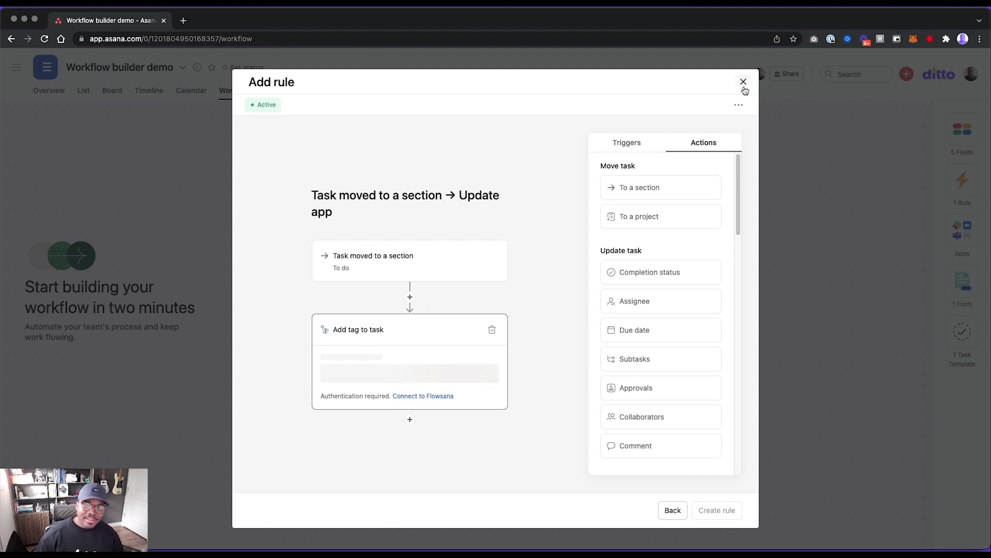
{"action": "left_click", "coordinate": [673, 510]}
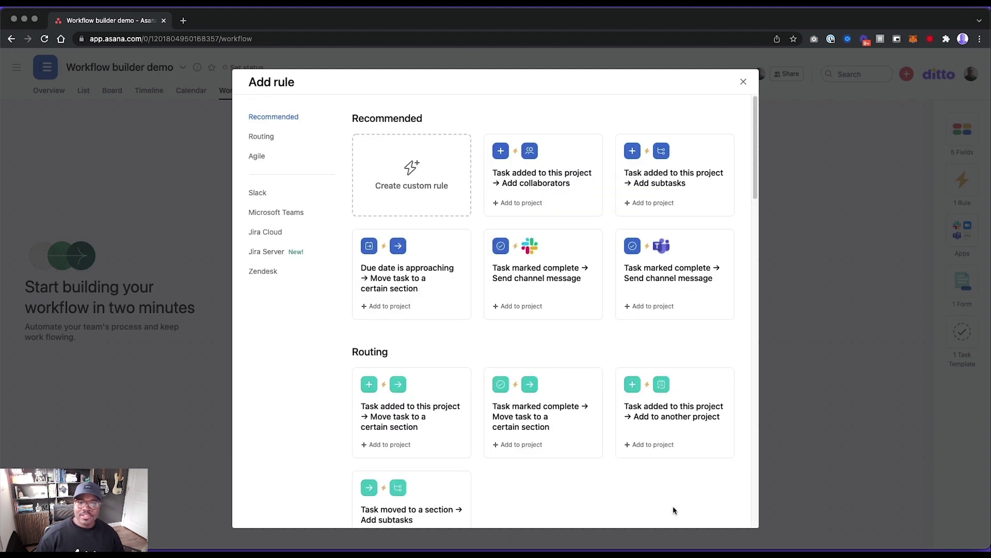
{"action": "left_click", "coordinate": [743, 81]}
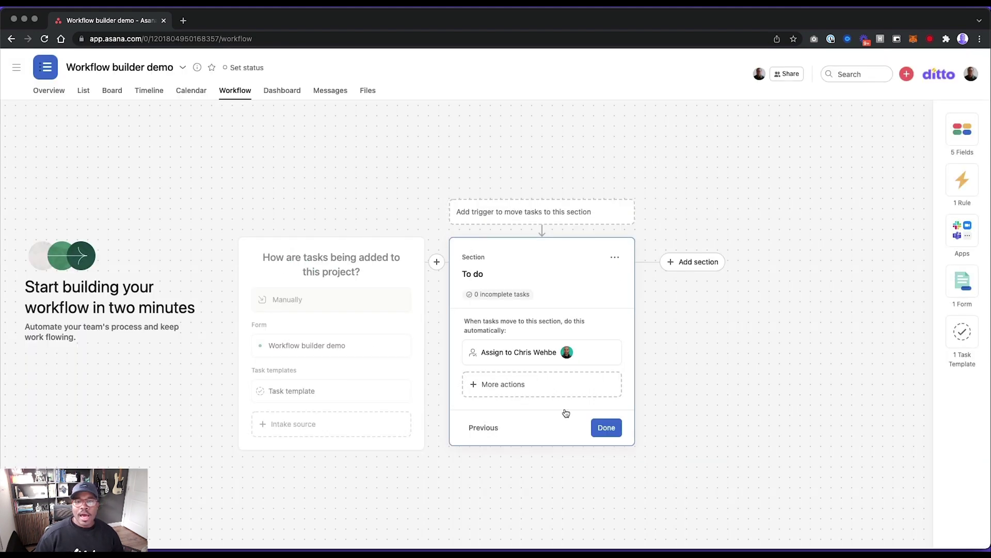
{"action": "left_click", "coordinate": [556, 392]}
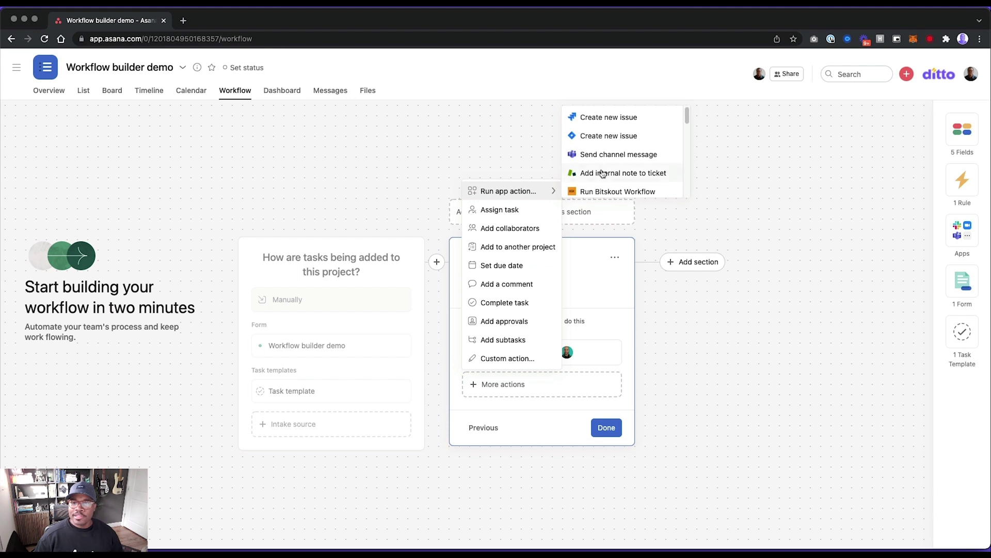
- Try a Nudge reviewers rule for To do, then discard it without saving
{"action": "scroll", "coordinate": [630, 159], "scroll_direction": "down", "scroll_amount": 3}
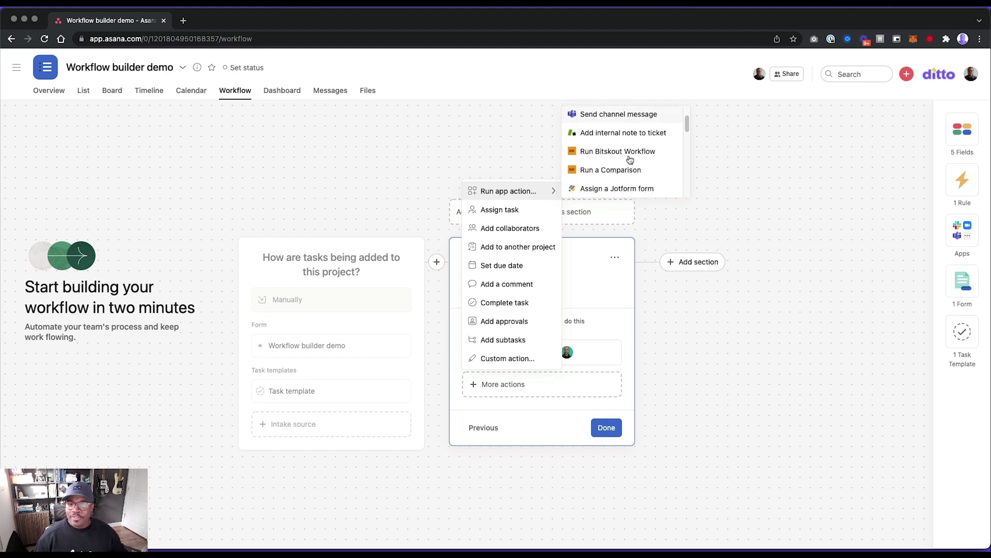
{"action": "scroll", "coordinate": [632, 160], "scroll_direction": "down", "scroll_amount": 1}
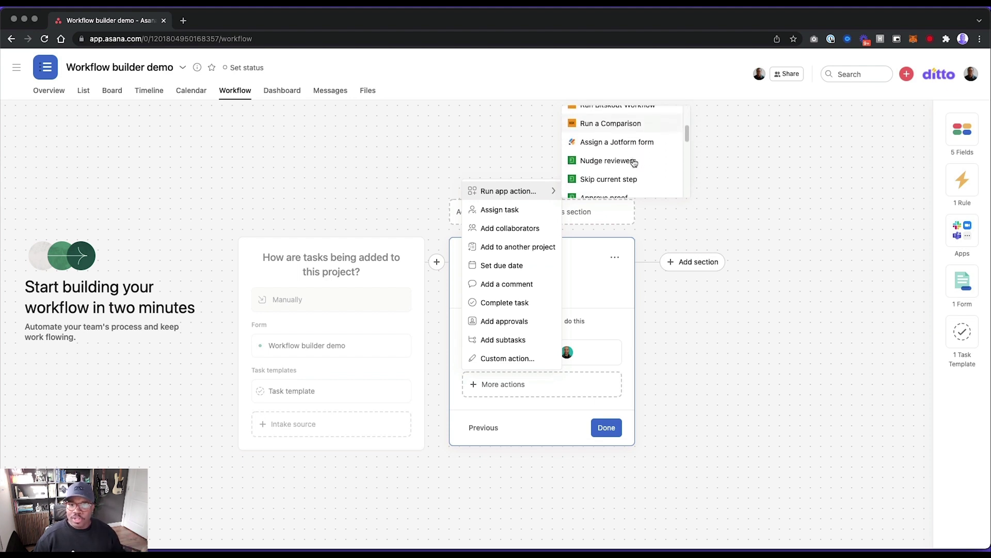
{"action": "left_click", "coordinate": [636, 162]}
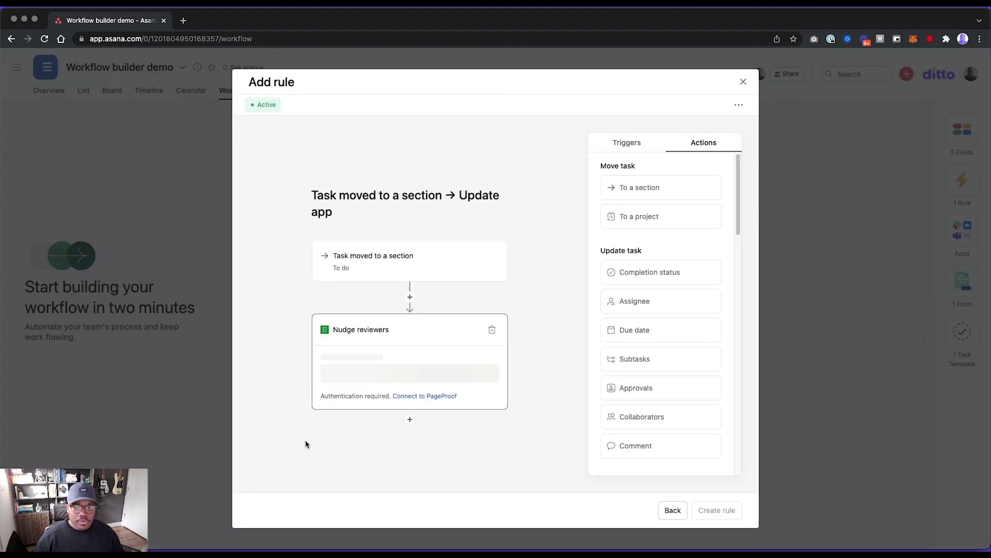
{"action": "left_click", "coordinate": [673, 510]}
{"action": "left_click", "coordinate": [744, 82]}
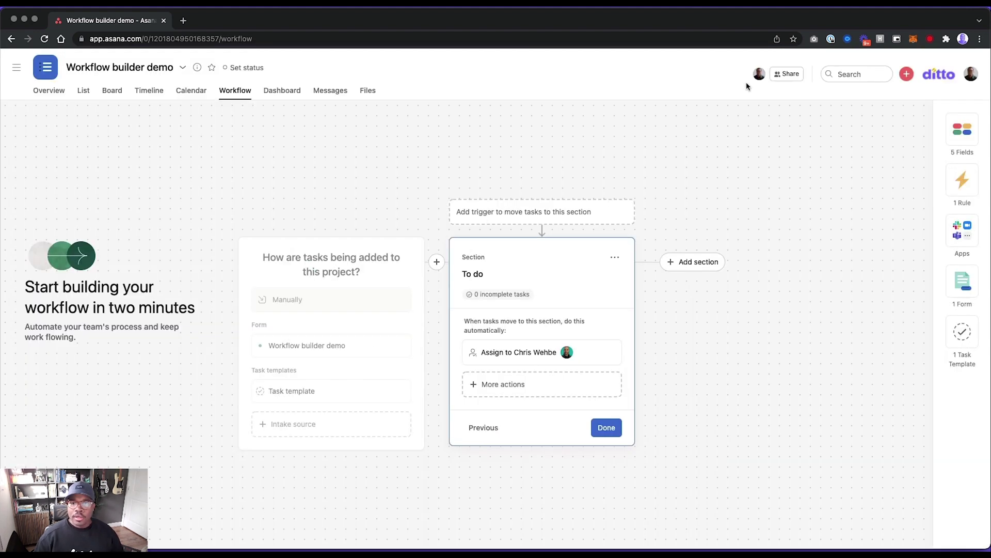
- Browse the To do section's available actions, scrolling through the Run app action options
{"action": "left_click", "coordinate": [570, 219]}
{"action": "left_click", "coordinate": [594, 391]}
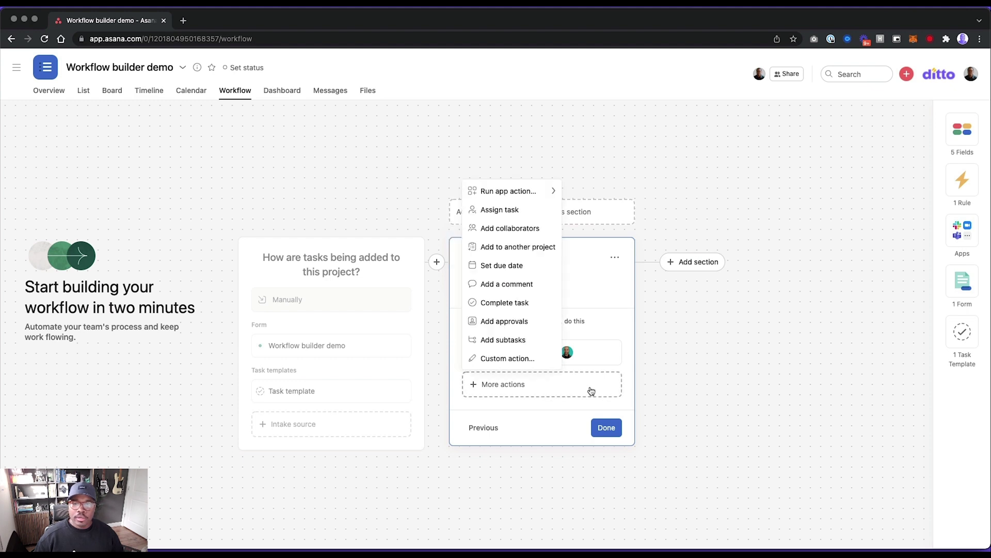
{"action": "scroll", "coordinate": [631, 186], "scroll_direction": "down", "scroll_amount": 5}
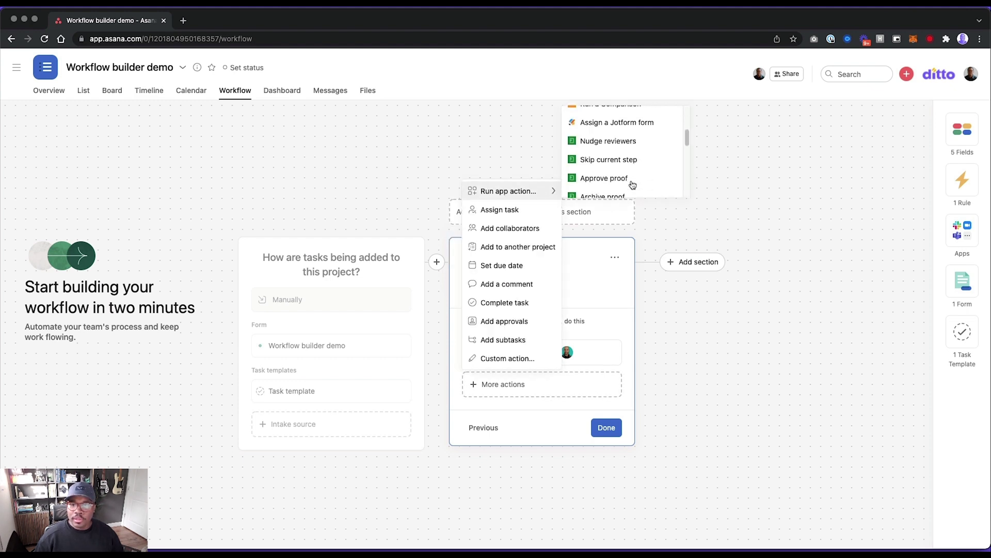
{"action": "scroll", "coordinate": [633, 183], "scroll_direction": "down", "scroll_amount": 4}
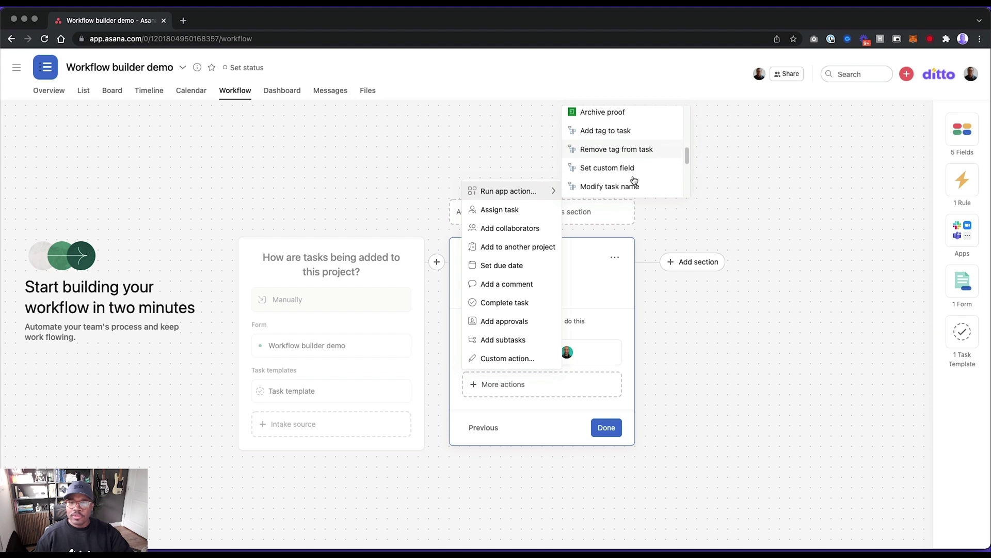
{"action": "scroll", "coordinate": [638, 168], "scroll_direction": "up", "scroll_amount": 1}
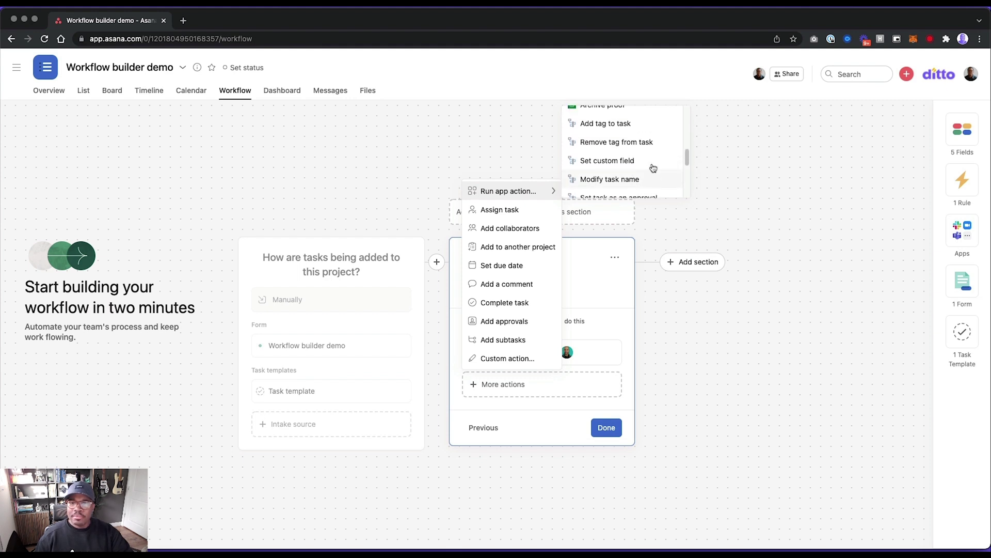
{"action": "scroll", "coordinate": [654, 172], "scroll_direction": "down", "scroll_amount": 2}
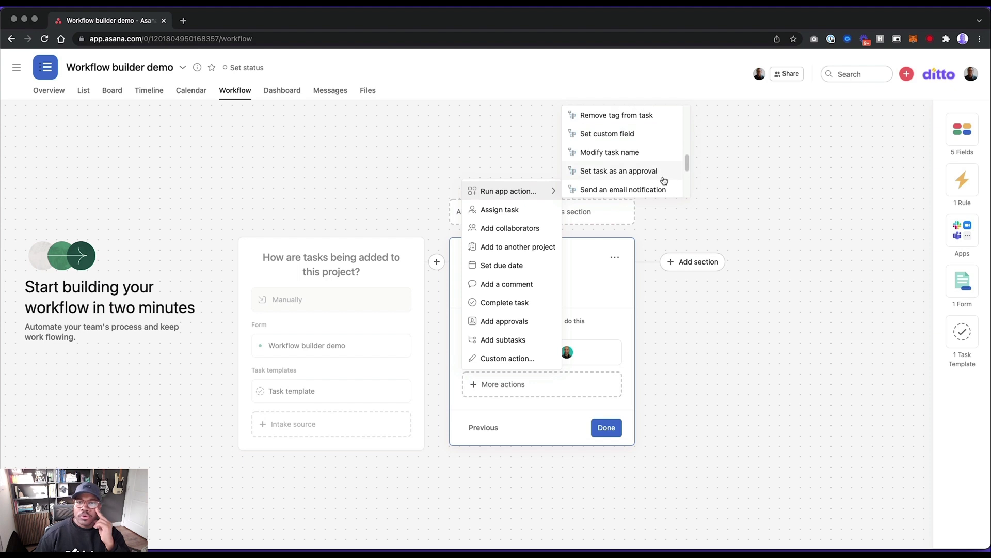
{"action": "scroll", "coordinate": [665, 178], "scroll_direction": "down", "scroll_amount": 2}
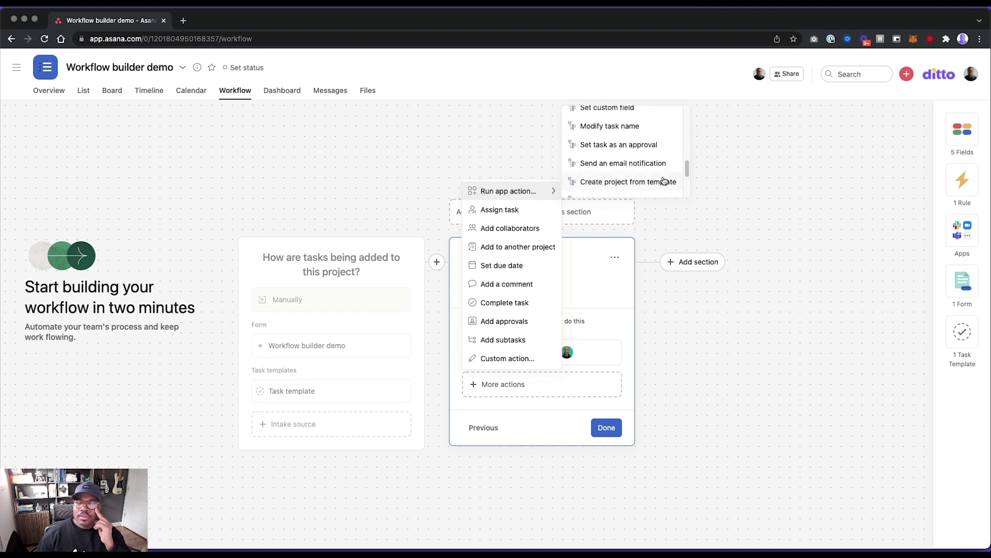
{"action": "scroll", "coordinate": [663, 178], "scroll_direction": "down", "scroll_amount": 2}
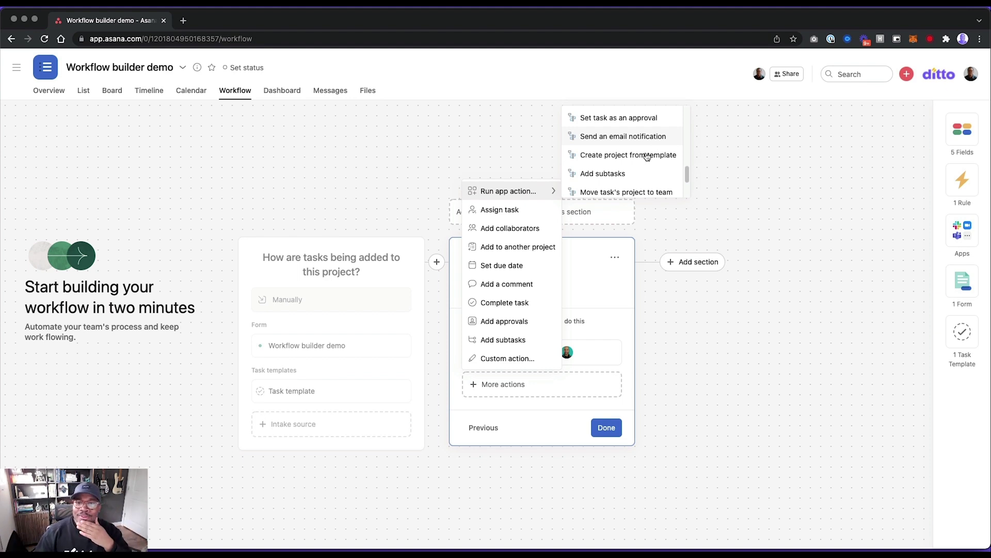
{"action": "scroll", "coordinate": [653, 165], "scroll_direction": "down", "scroll_amount": 1}
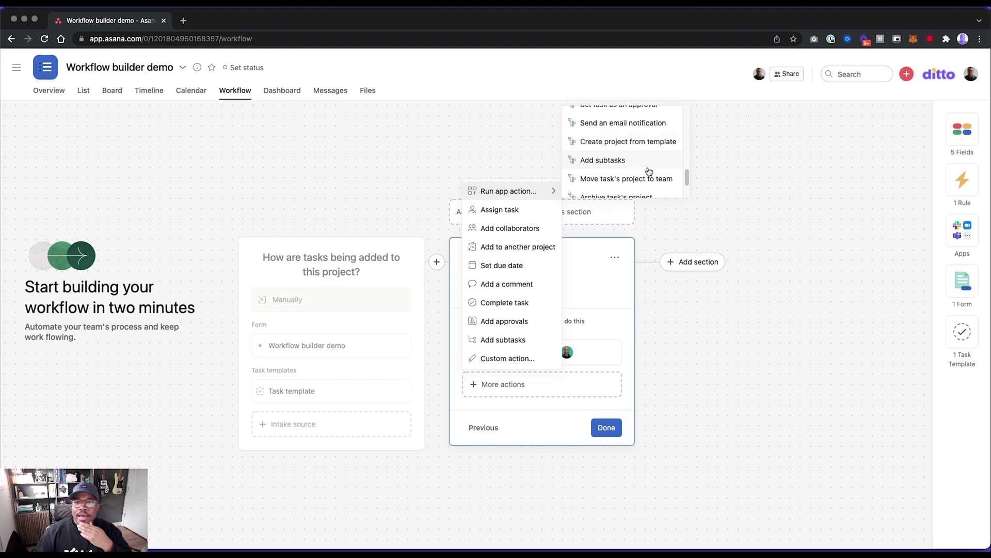
{"action": "scroll", "coordinate": [649, 170], "scroll_direction": "down", "scroll_amount": 1}
{"action": "scroll", "coordinate": [650, 172], "scroll_direction": "down", "scroll_amount": 1}
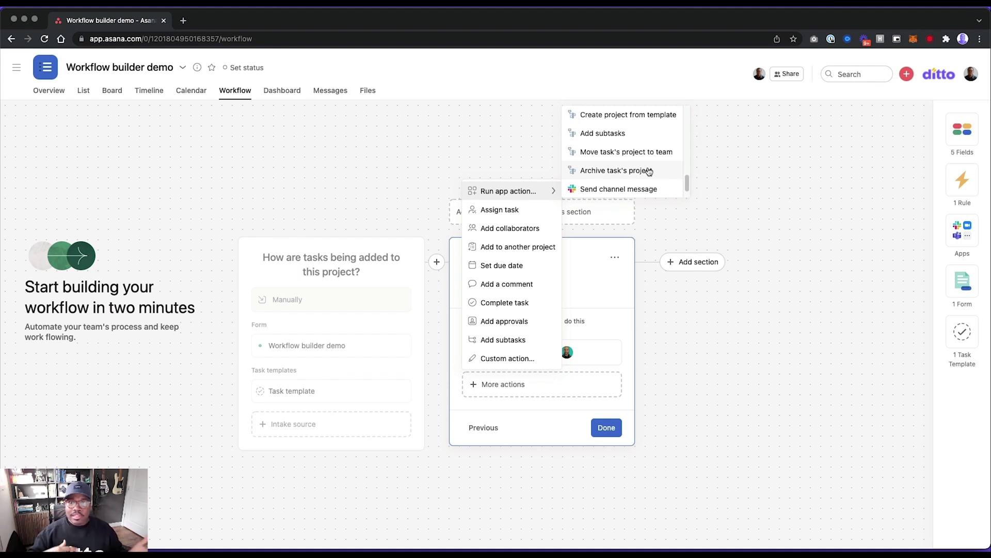
{"action": "scroll", "coordinate": [649, 171], "scroll_direction": "up", "scroll_amount": 4}
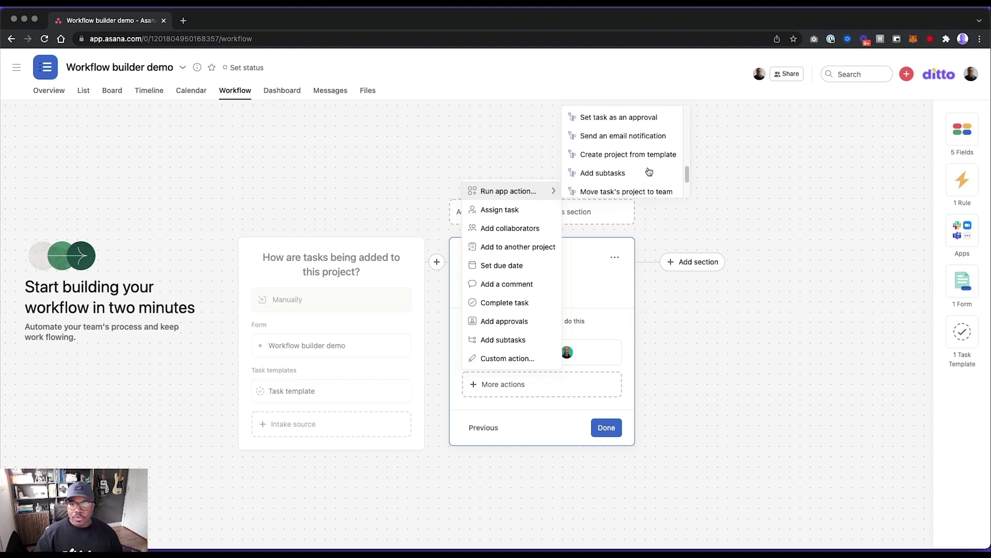
{"action": "scroll", "coordinate": [649, 171], "scroll_direction": "down", "scroll_amount": 3}
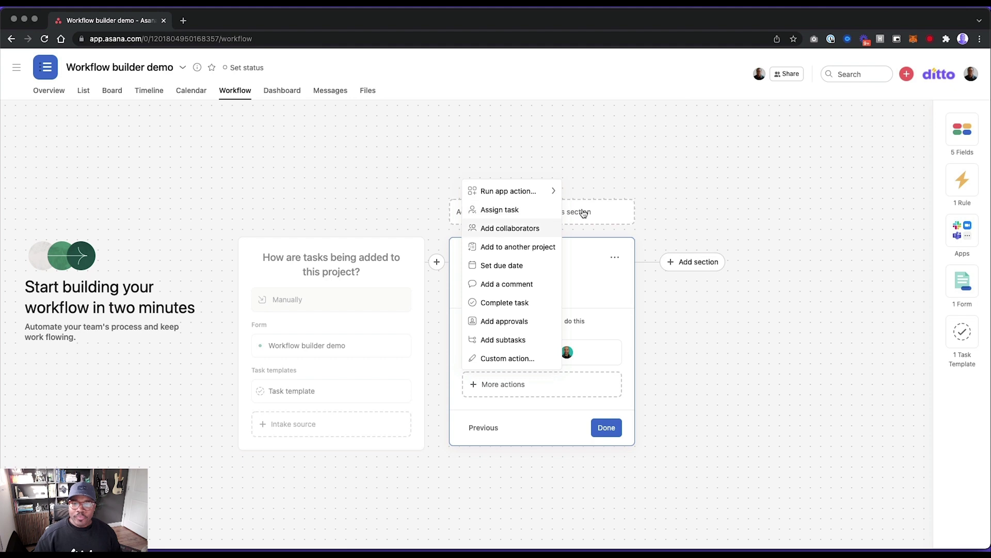
- Add a rule adding a suggested teammate as collaborator on tasks moved into To do
{"action": "left_click", "coordinate": [545, 229]}
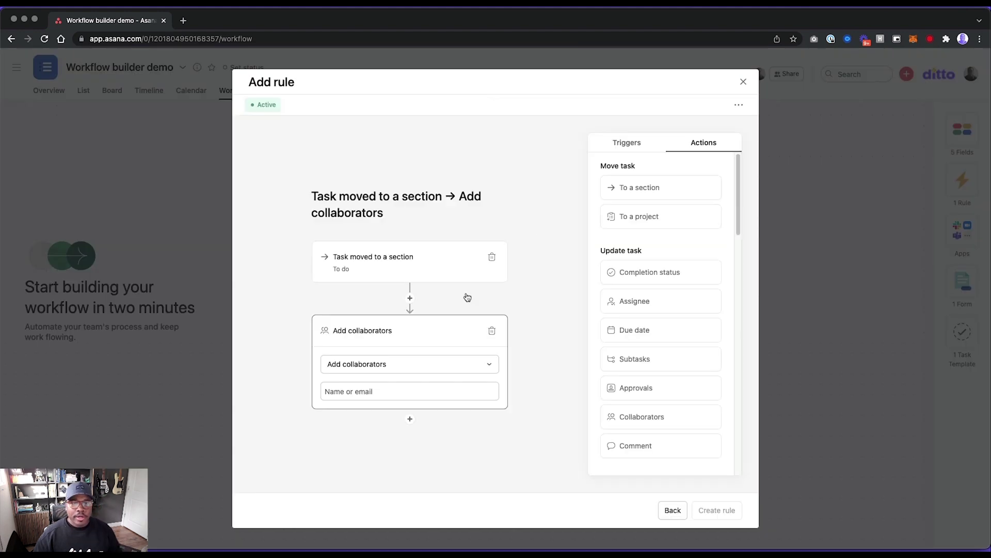
{"action": "type", "text": "marq"}
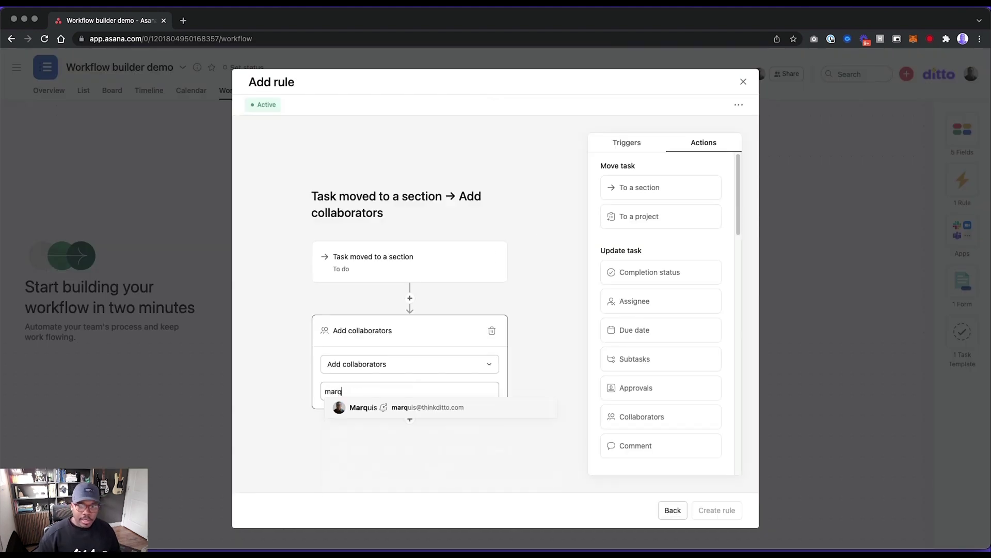
{"action": "key", "text": "Return"}
{"action": "left_click", "coordinate": [716, 510]}
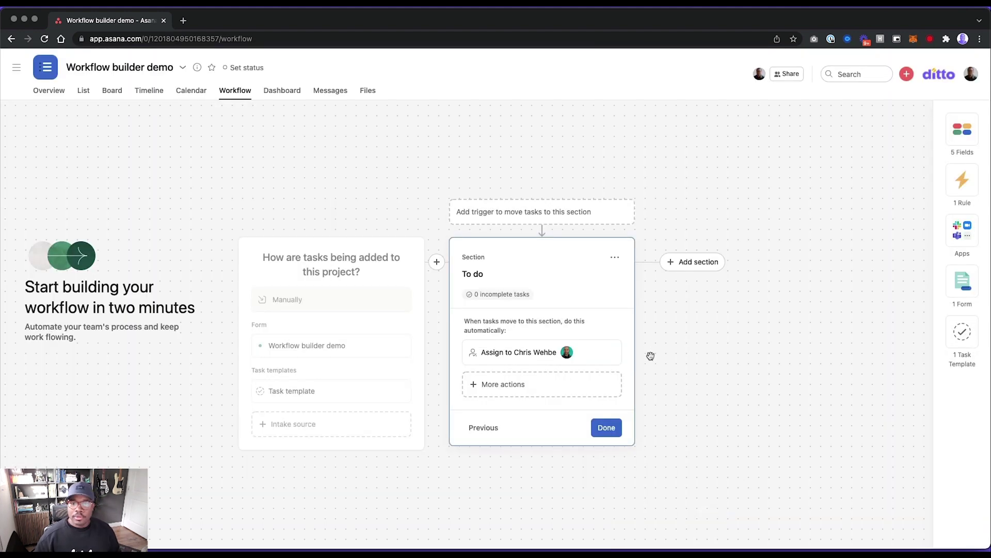
- Add a rule that adds tasks moved into To do to the New ideas project
{"action": "left_click", "coordinate": [525, 405]}
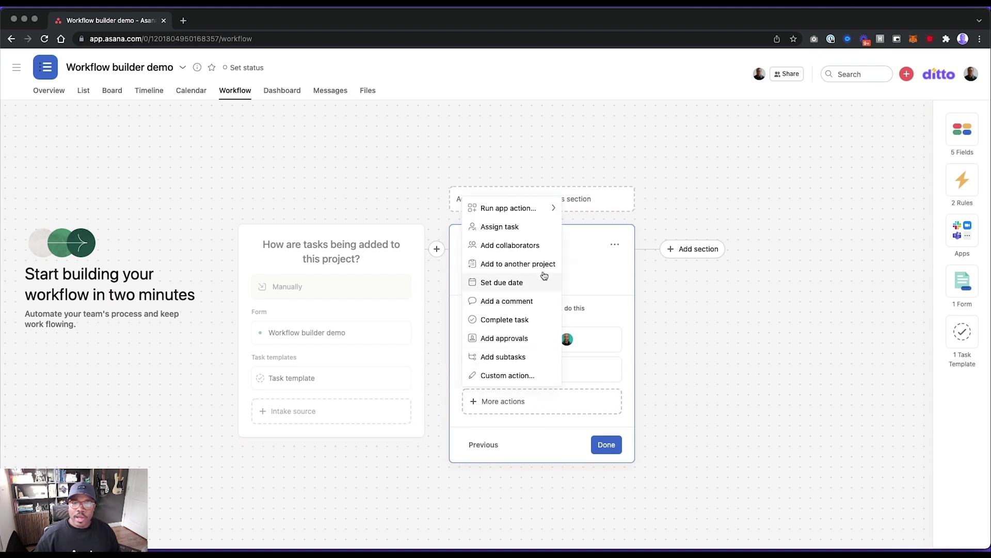
{"action": "left_click", "coordinate": [533, 271]}
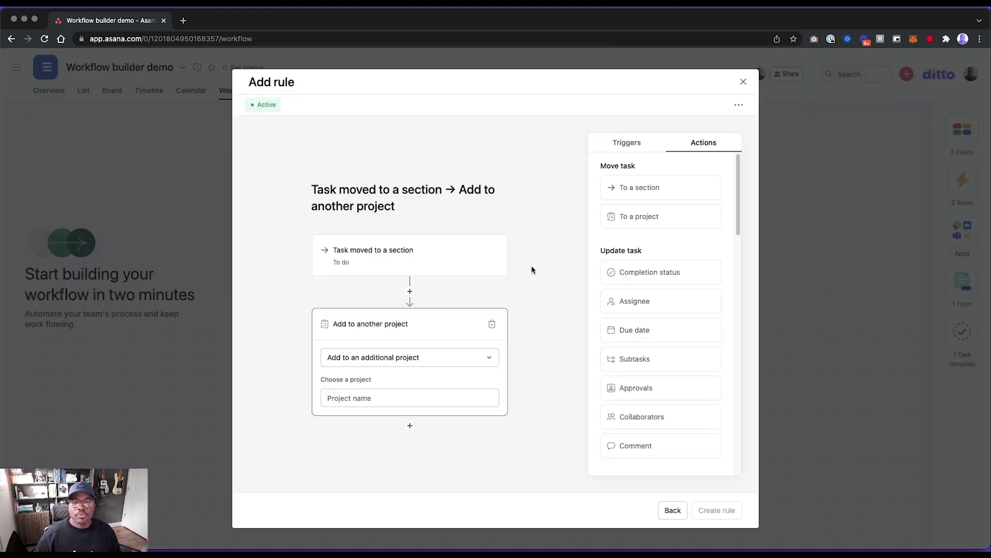
{"action": "left_click", "coordinate": [377, 404]}
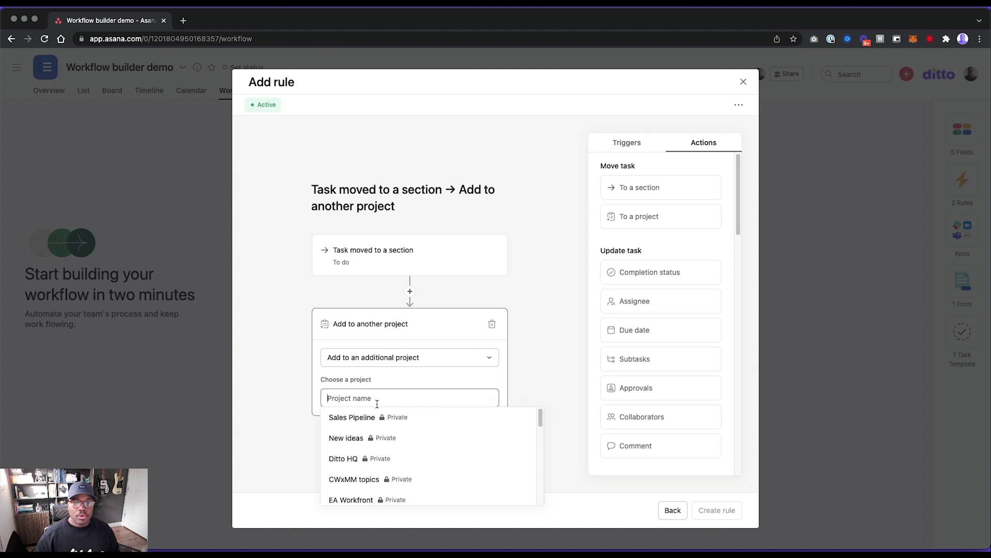
{"action": "left_click", "coordinate": [392, 443]}
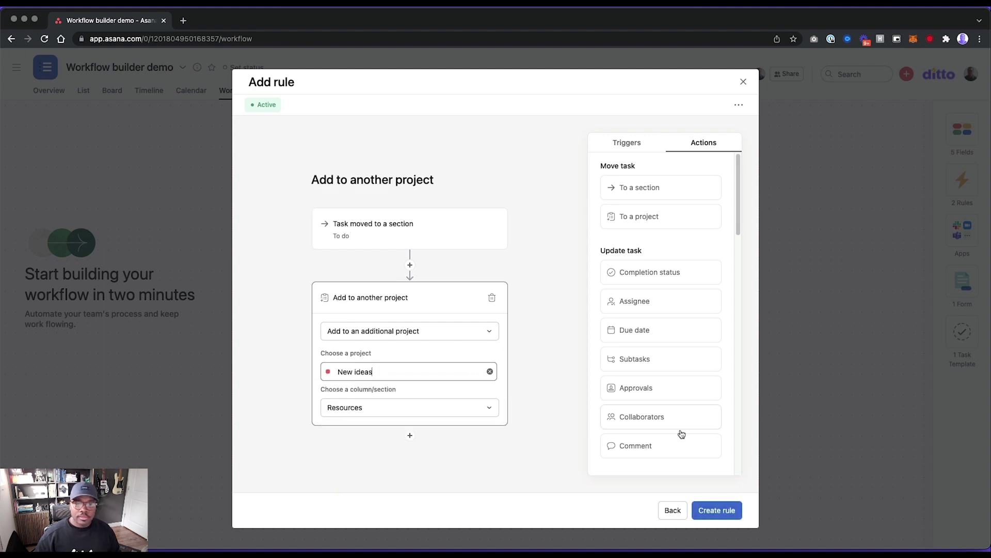
{"action": "left_click", "coordinate": [717, 510]}
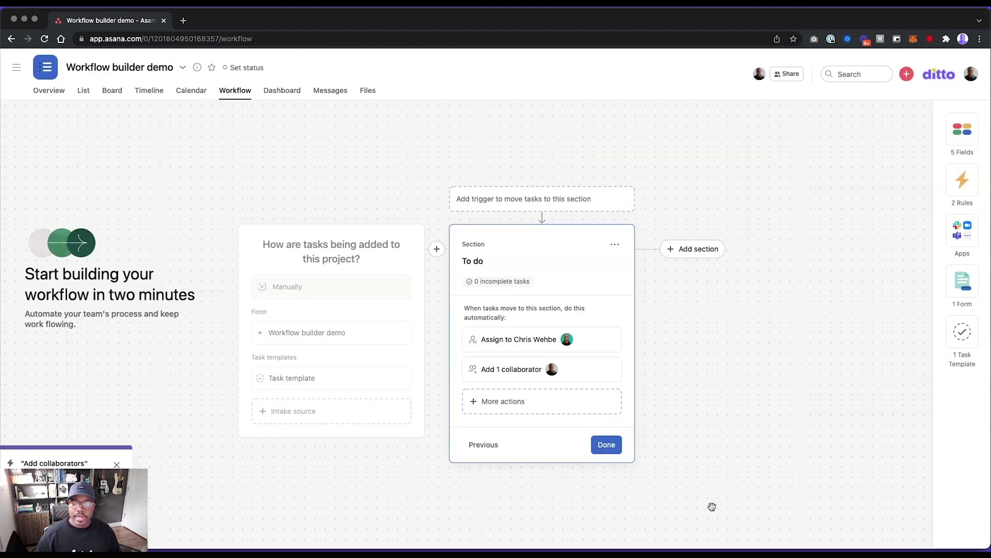
- Look through more actions, discard a custom rule, and finish editing the To do section
{"action": "left_click", "coordinate": [522, 422]}
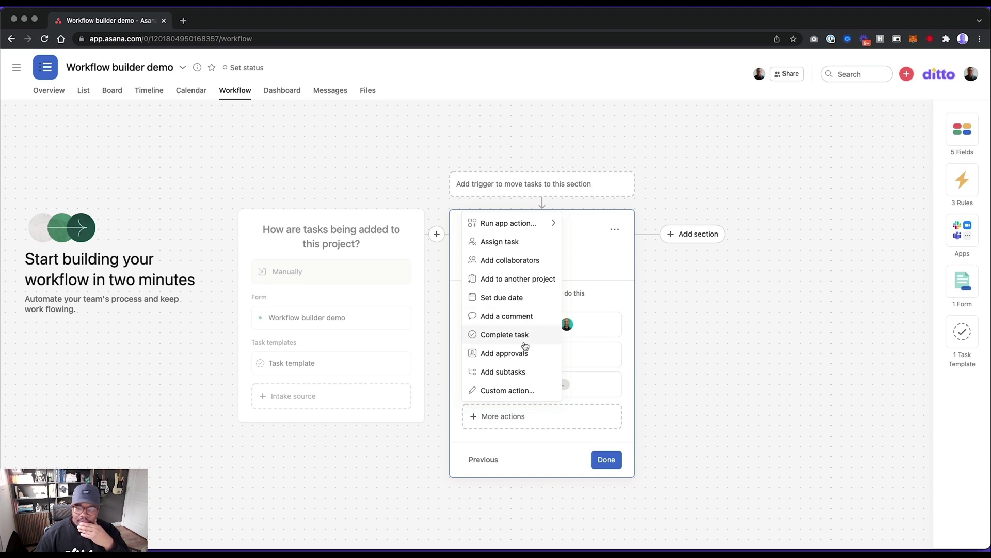
{"action": "left_click", "coordinate": [518, 392]}
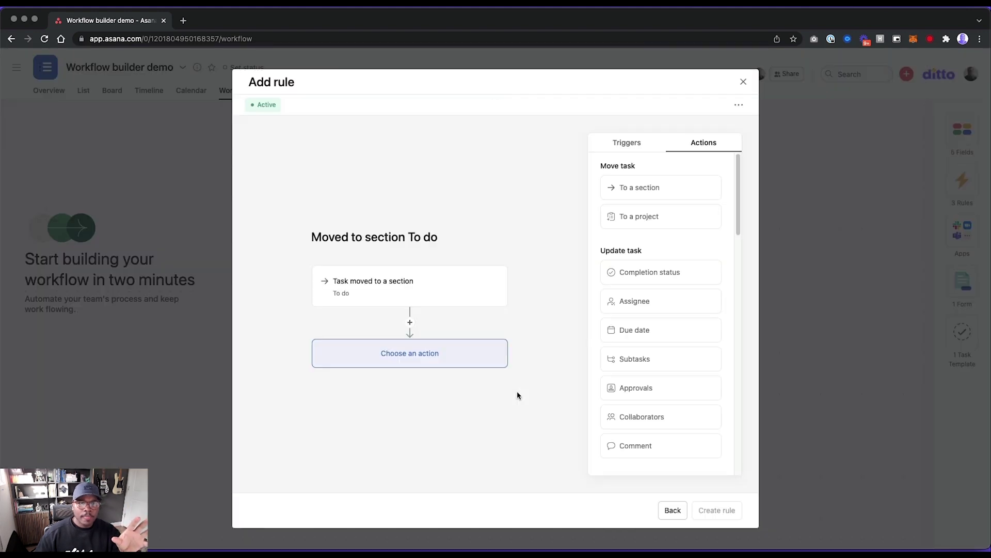
{"action": "left_click", "coordinate": [743, 82]}
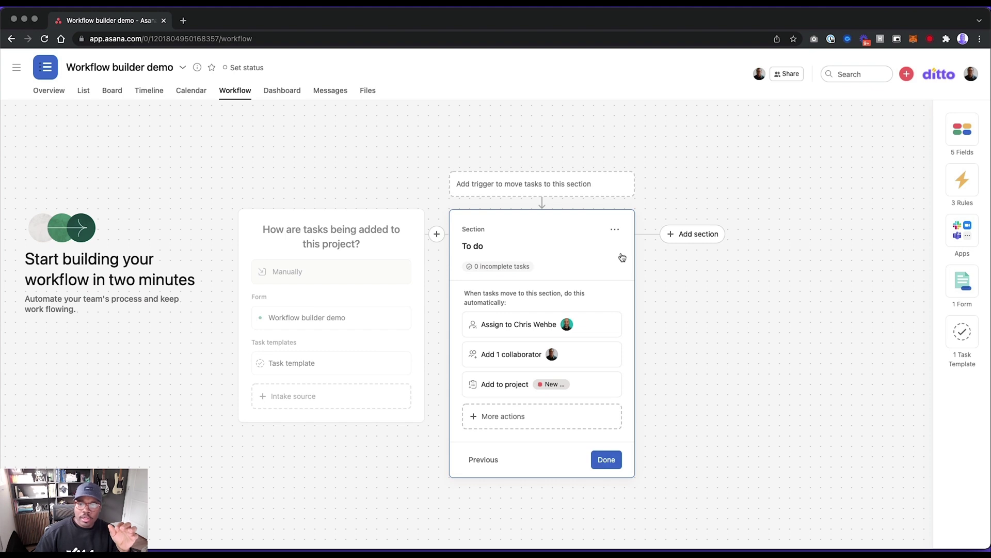
{"action": "left_click", "coordinate": [616, 232]}
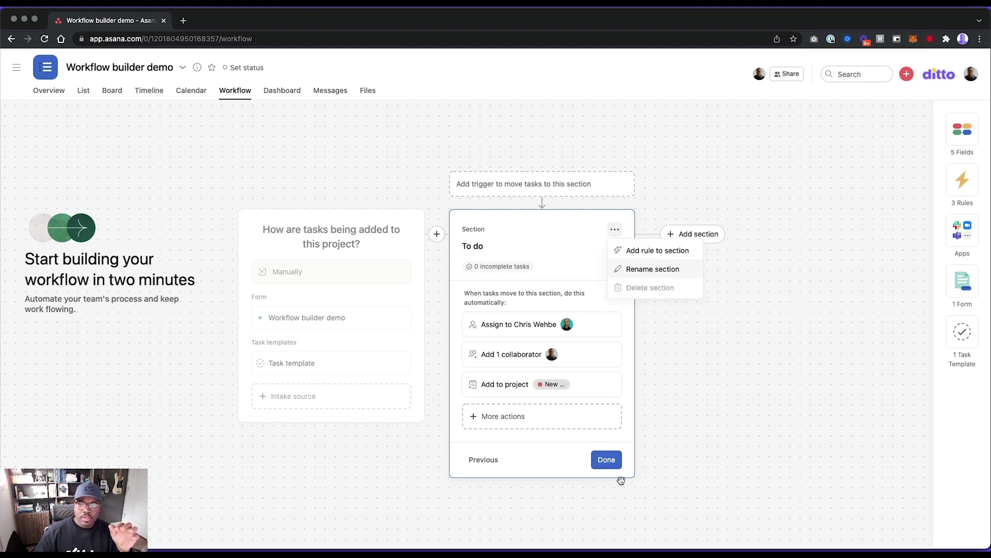
{"action": "left_click", "coordinate": [607, 460]}
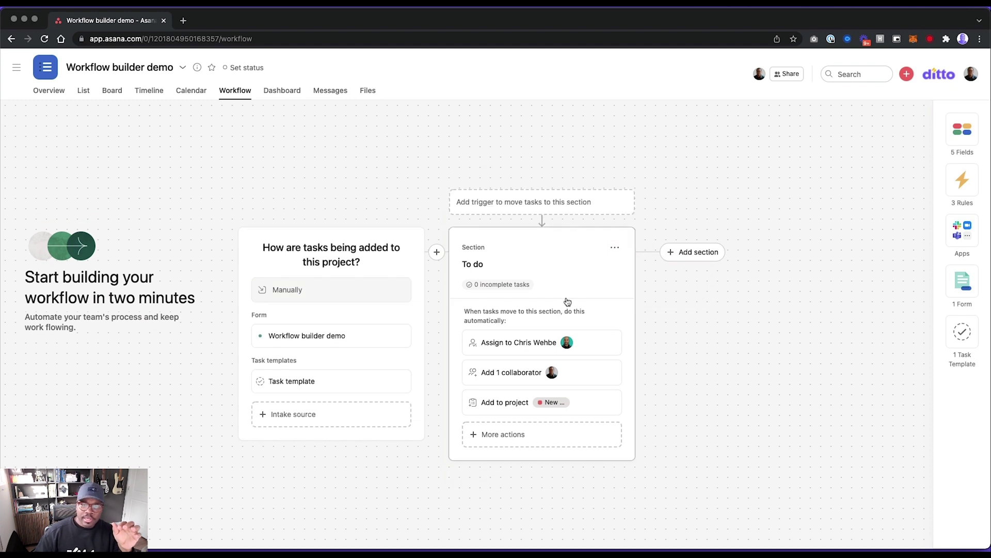
- Add a new section named 'In progress'
{"action": "left_click", "coordinate": [693, 252]}
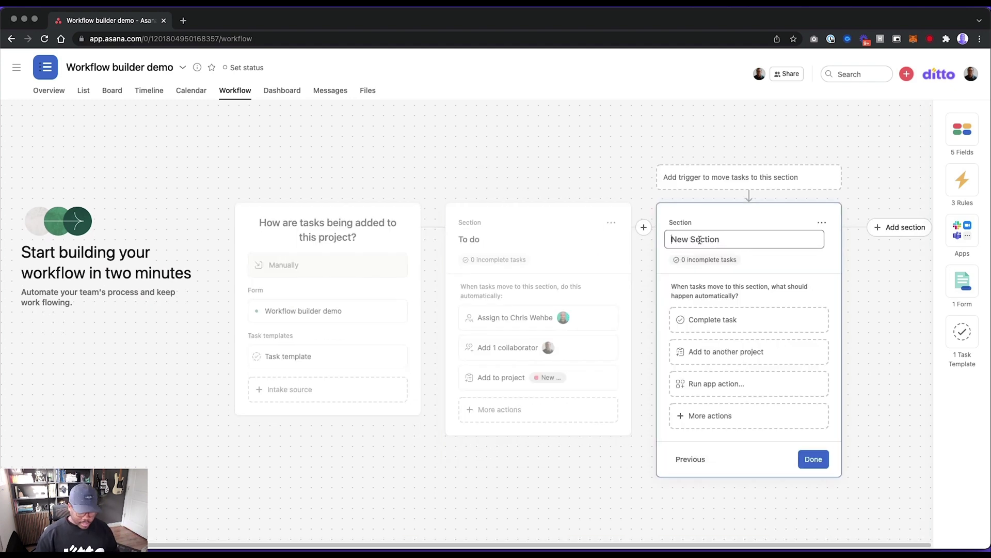
{"action": "type", "text": "In progress"}
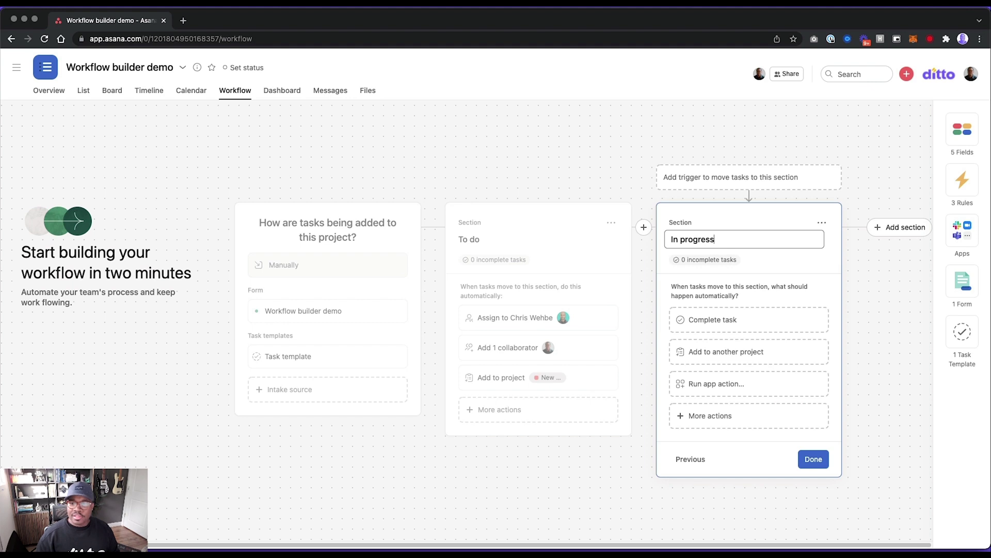
{"action": "left_click", "coordinate": [814, 274]}
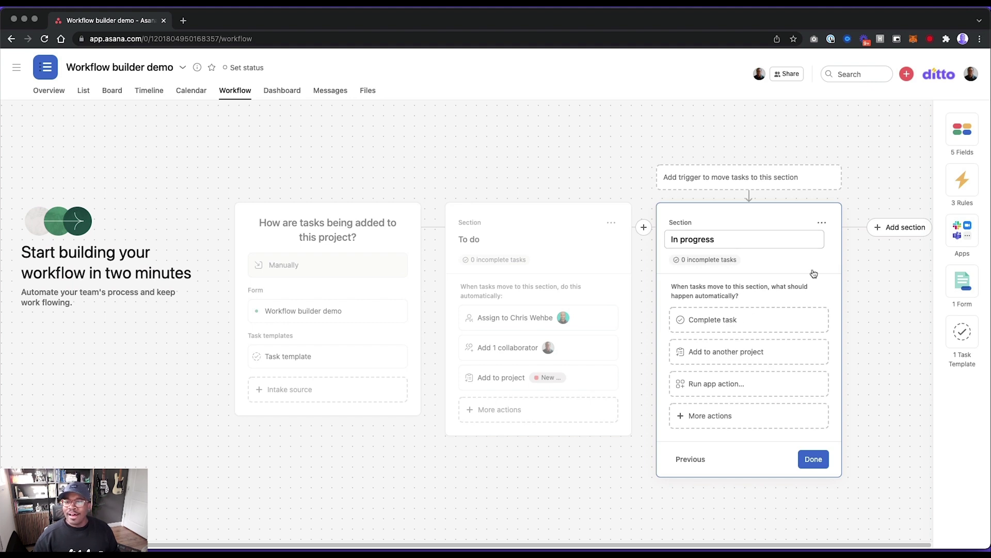
- Create a rule sending 'This is a test. Workflo…' to the operations Slack channel
{"action": "left_click", "coordinate": [823, 226]}
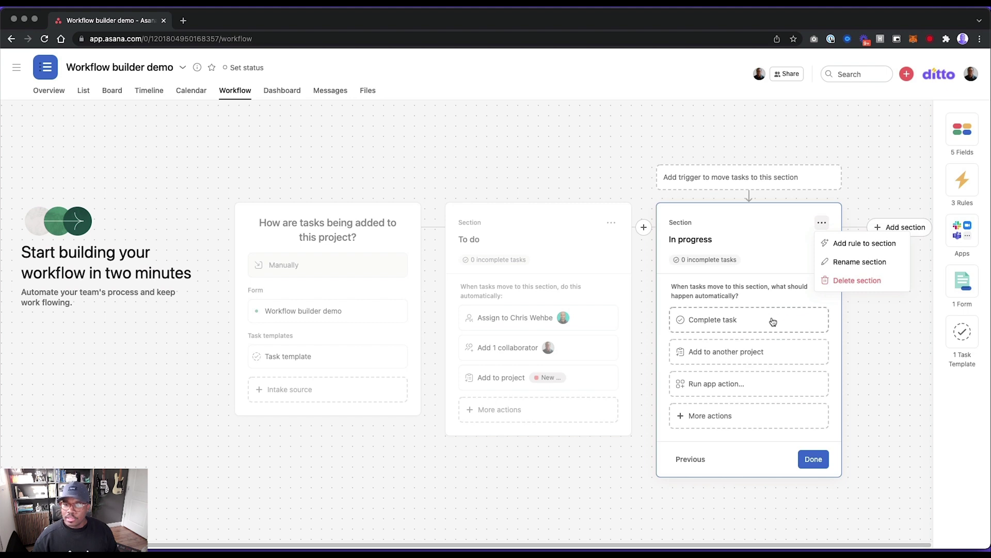
{"action": "left_click", "coordinate": [735, 394]}
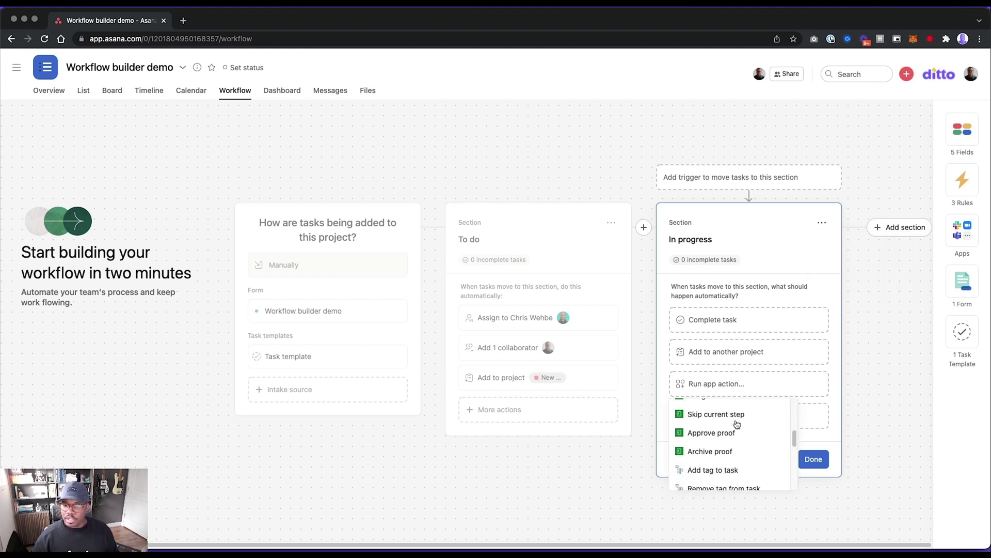
{"action": "scroll", "coordinate": [733, 429], "scroll_direction": "down", "scroll_amount": 3}
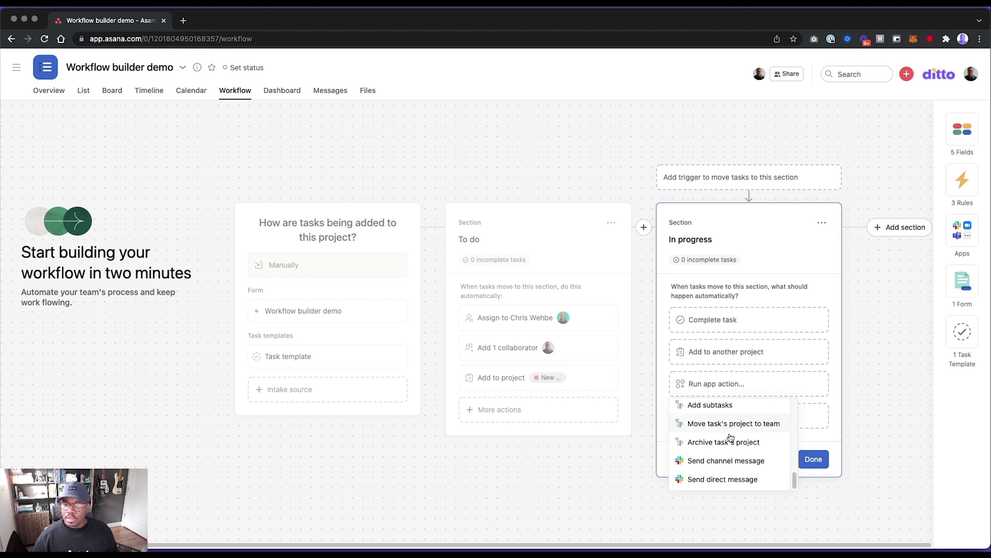
{"action": "left_click", "coordinate": [722, 461]}
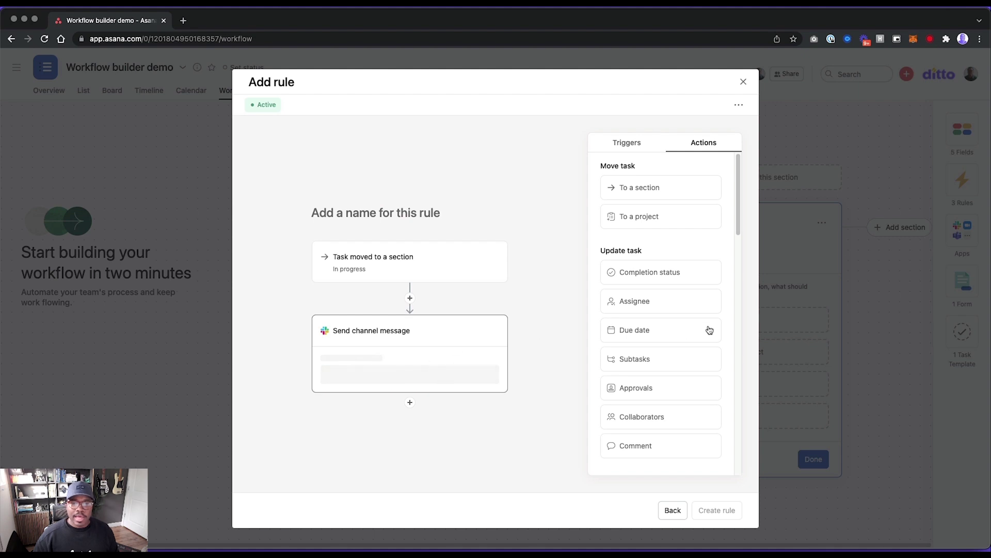
{"action": "scroll", "coordinate": [712, 328], "scroll_direction": "down", "scroll_amount": 4}
{"action": "left_click", "coordinate": [363, 327]}
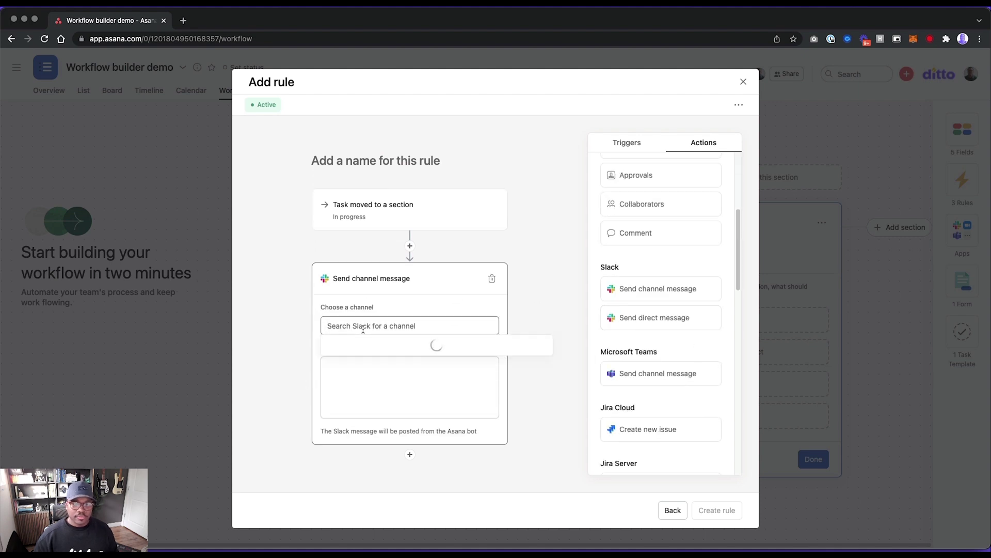
{"action": "type", "text": "ope"}
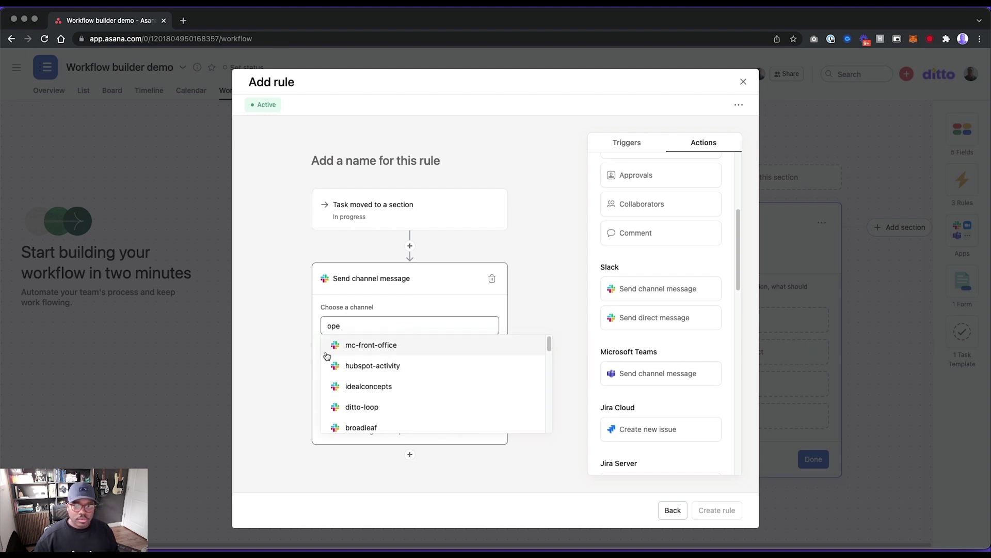
{"action": "left_click", "coordinate": [370, 346]}
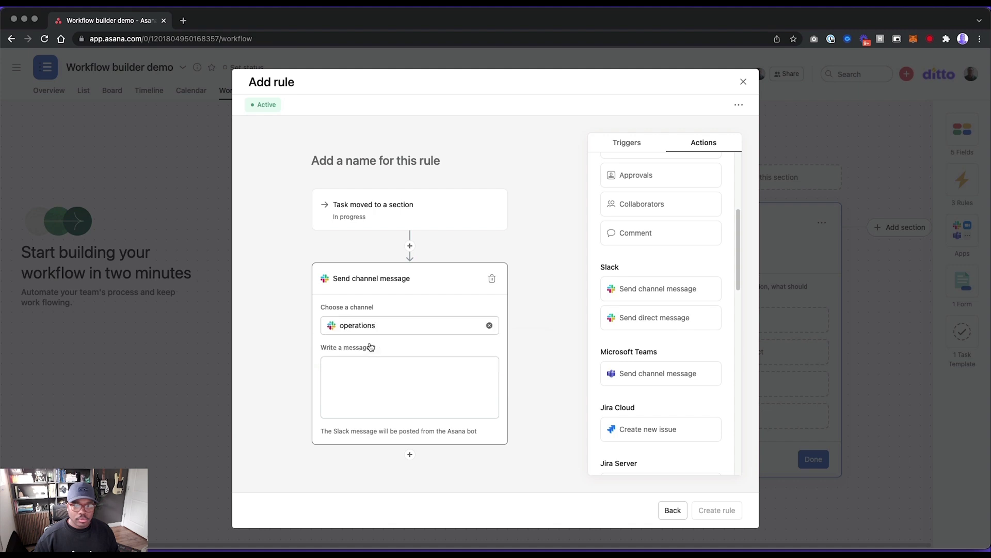
{"action": "left_click", "coordinate": [366, 375]}
{"action": "type", "text": "This is"}
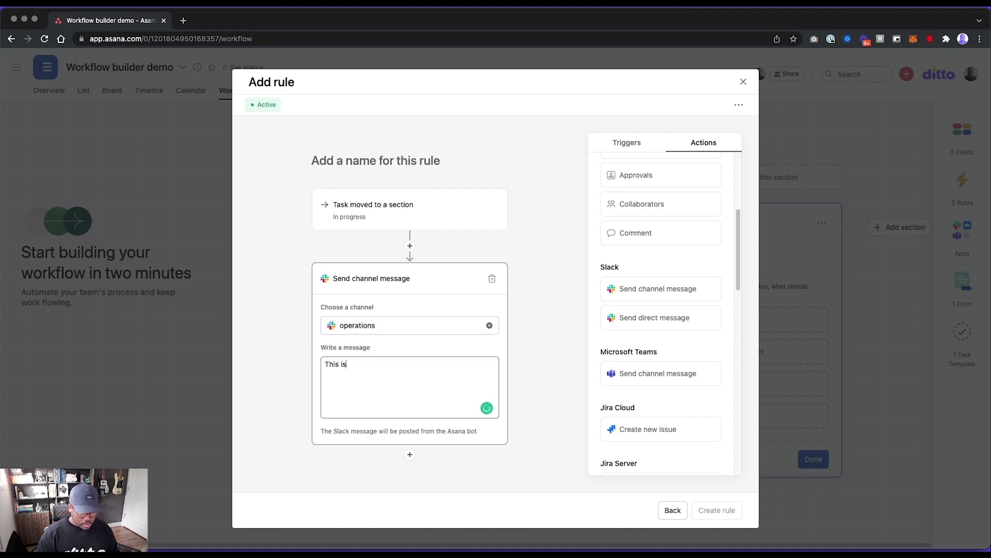
{"action": "type", "text": " a test. Wo"}
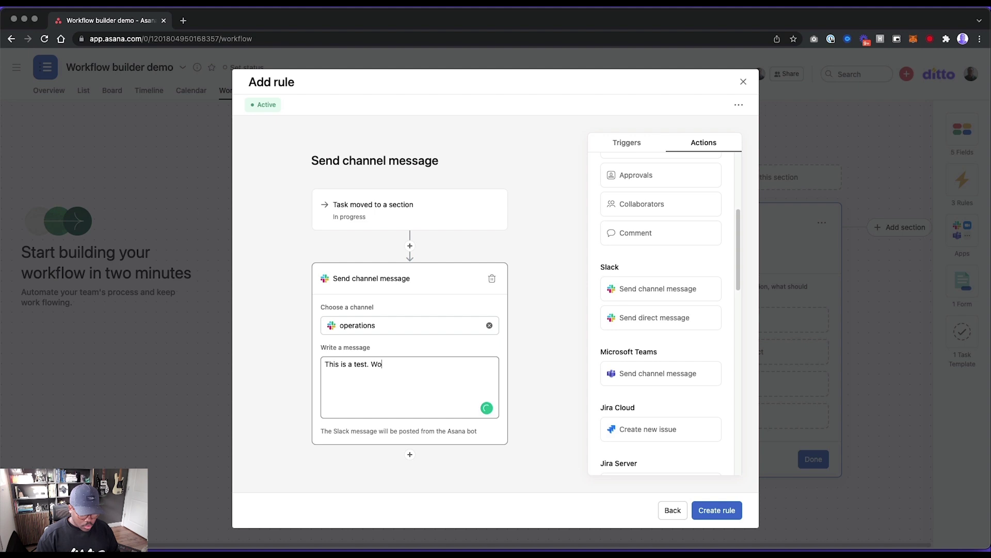
{"action": "type", "text": "rkflows are cool"}
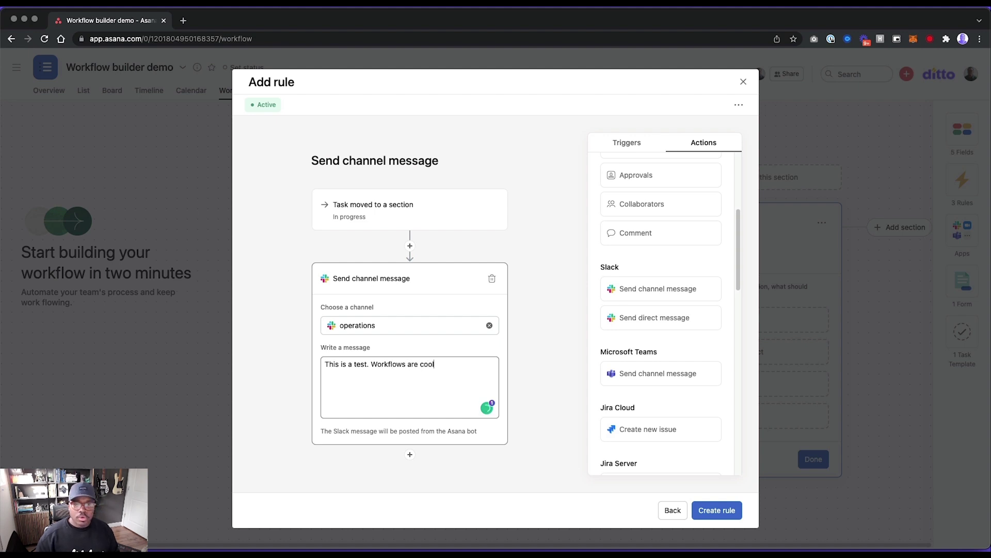
{"action": "left_click", "coordinate": [722, 517]}
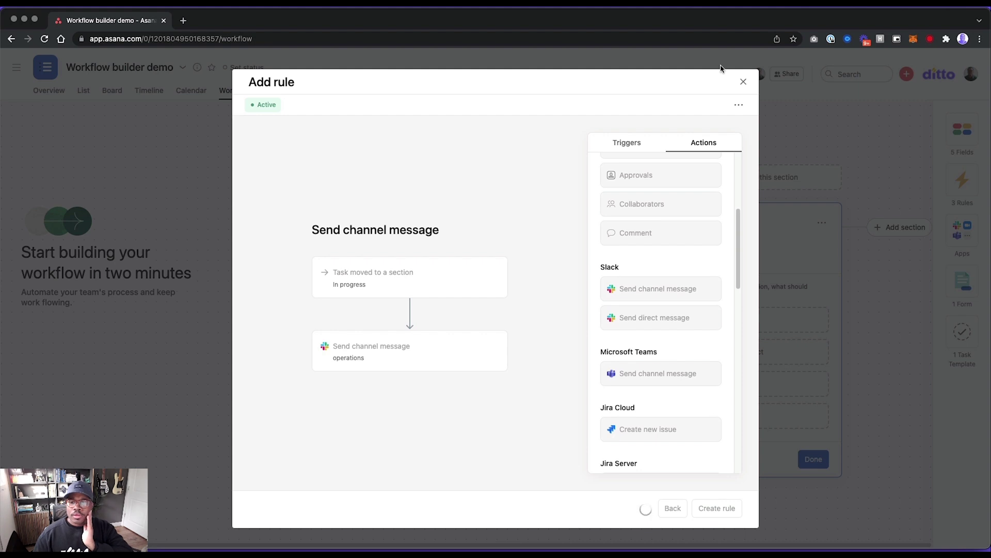
- Close the rule dialog, skip extra actions, and finish editing In progress
{"action": "left_click", "coordinate": [745, 78]}
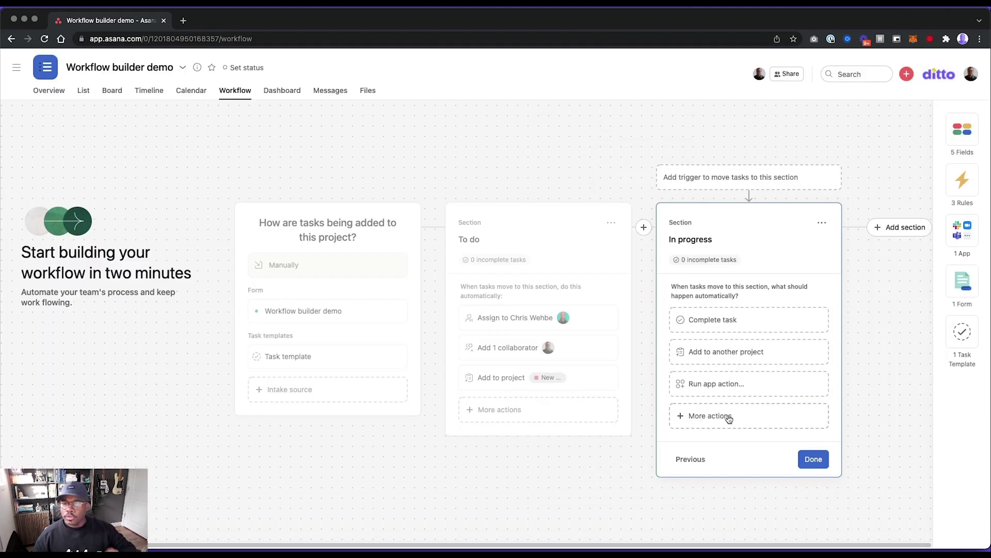
{"action": "left_click", "coordinate": [753, 377]}
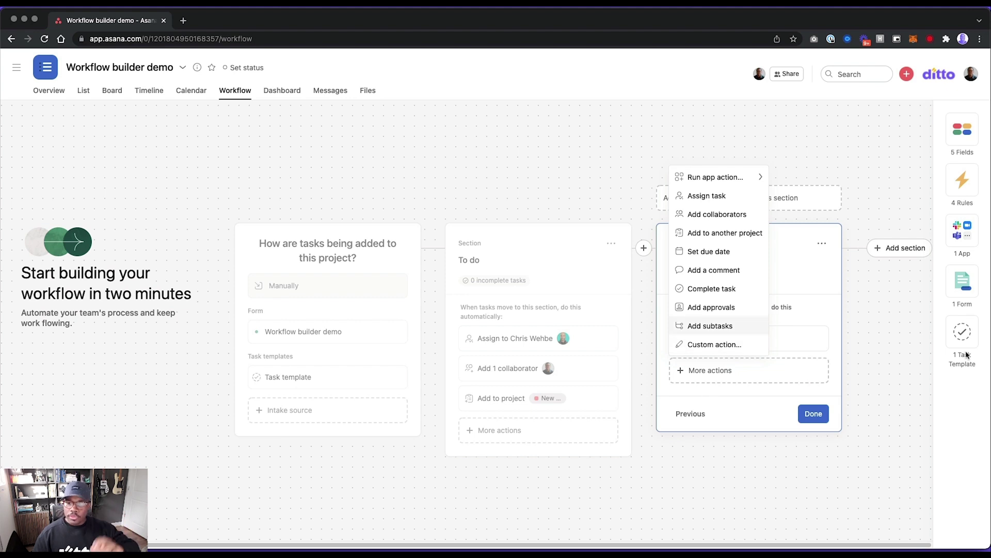
{"action": "left_click", "coordinate": [754, 419]}
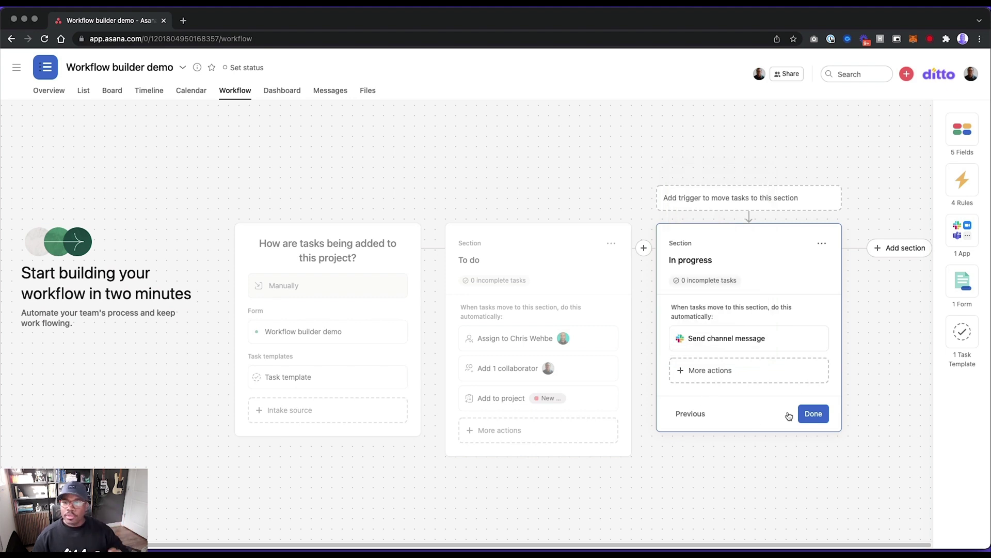
{"action": "left_click", "coordinate": [813, 413]}
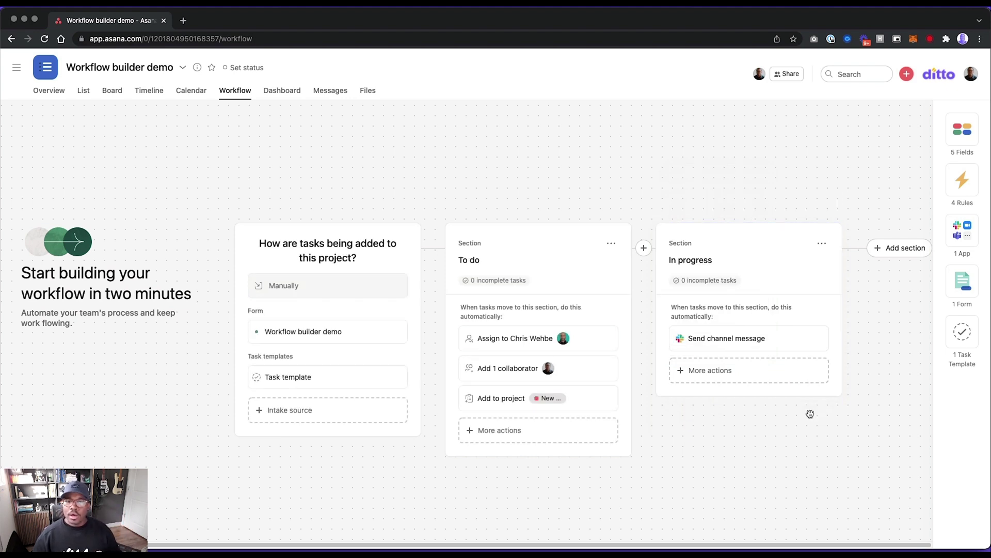
- Add a Done section with a Complete task rule for tasks moved into it
{"action": "left_click", "coordinate": [901, 247]}
{"action": "type", "text": "Done"}
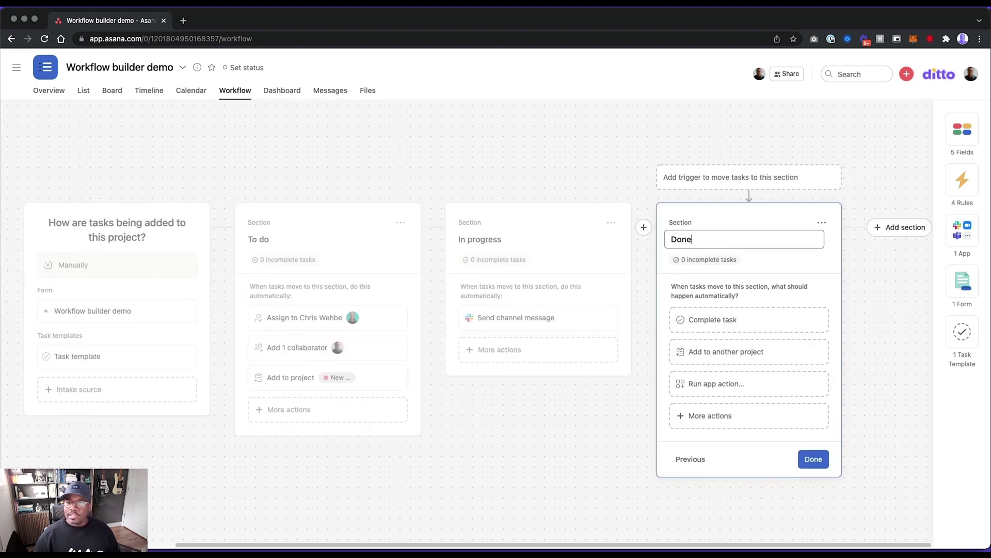
{"action": "left_click", "coordinate": [739, 321]}
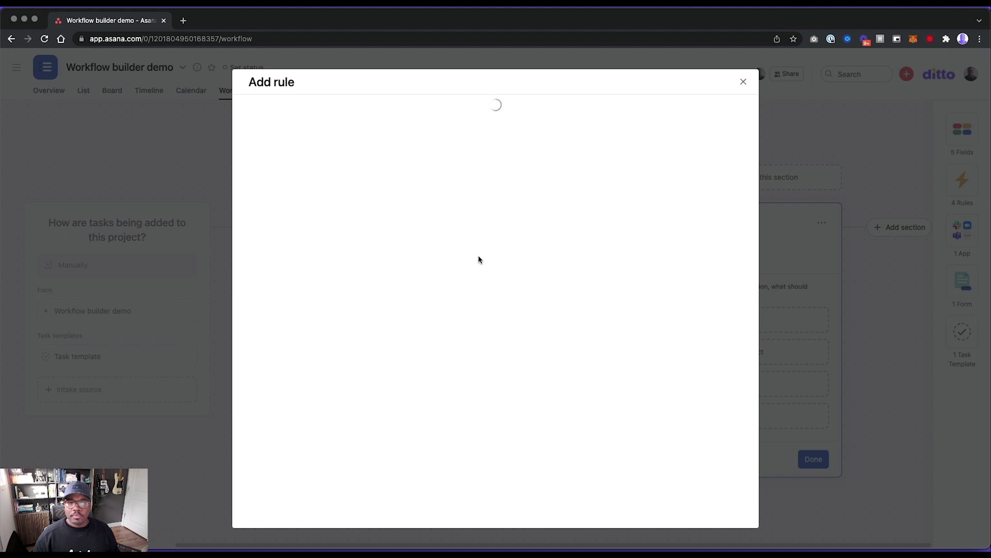
{"action": "left_click", "coordinate": [743, 83]}
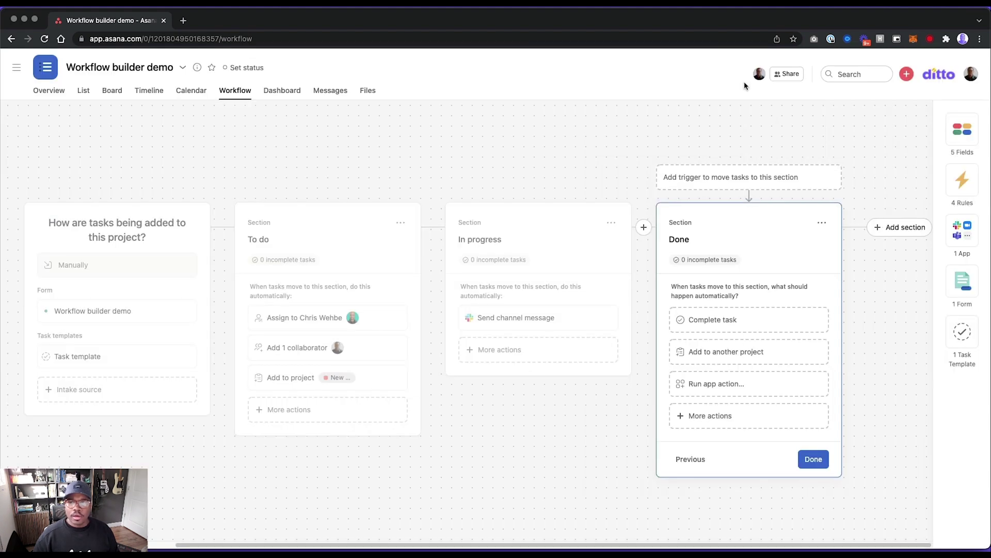
{"action": "left_click", "coordinate": [739, 321]}
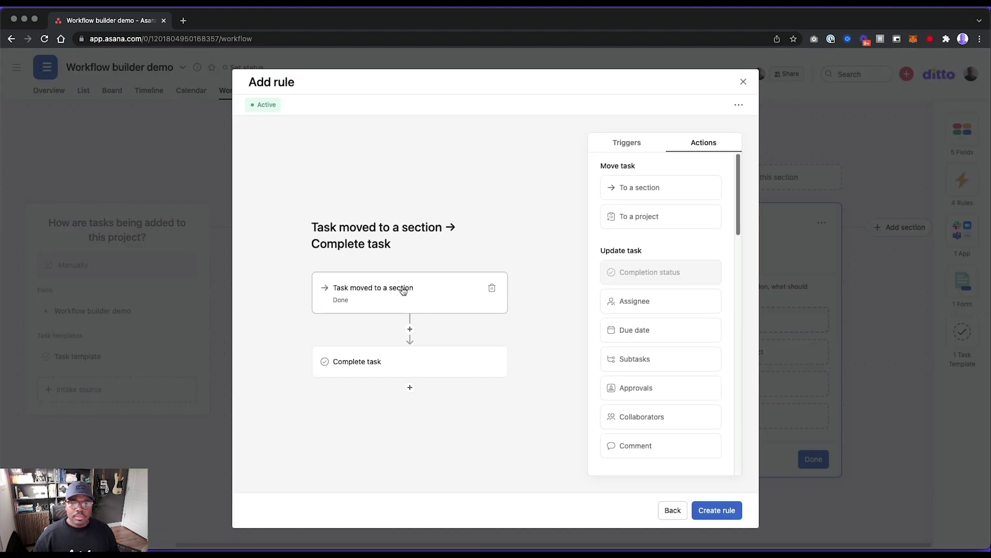
{"action": "left_click", "coordinate": [715, 513]}
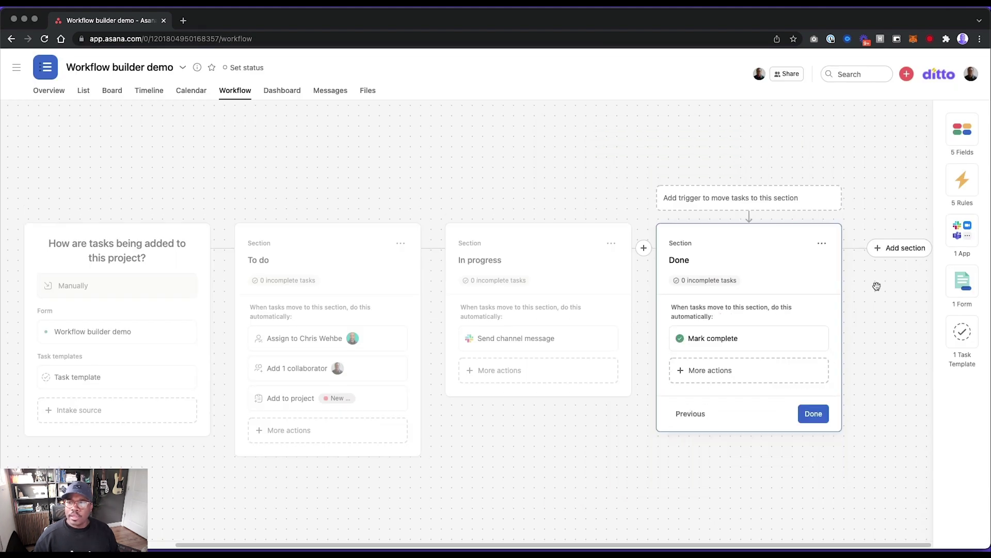
{"action": "left_click", "coordinate": [904, 249]}
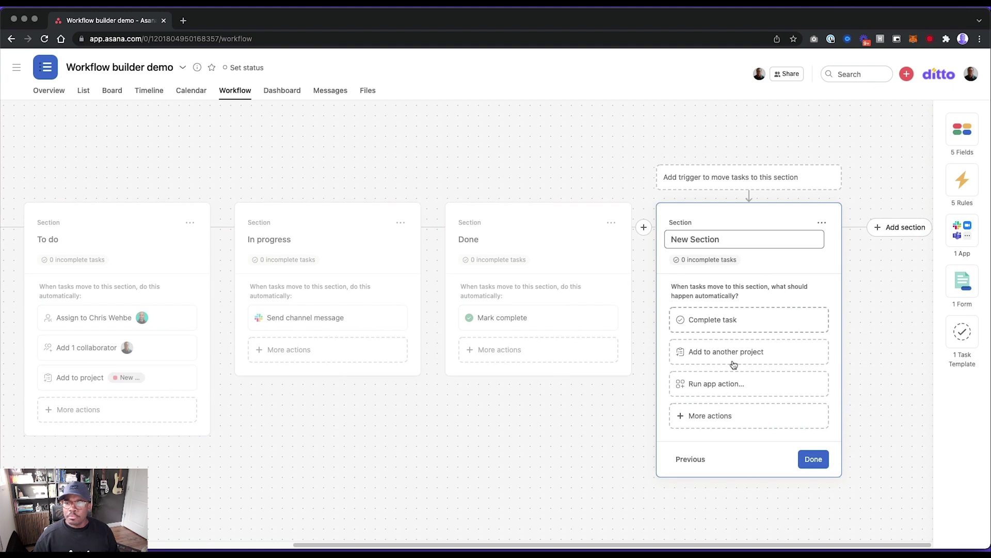
- Return to the Done section and try a Task is overdue trigger, then discard it
{"action": "left_click", "coordinate": [576, 289]}
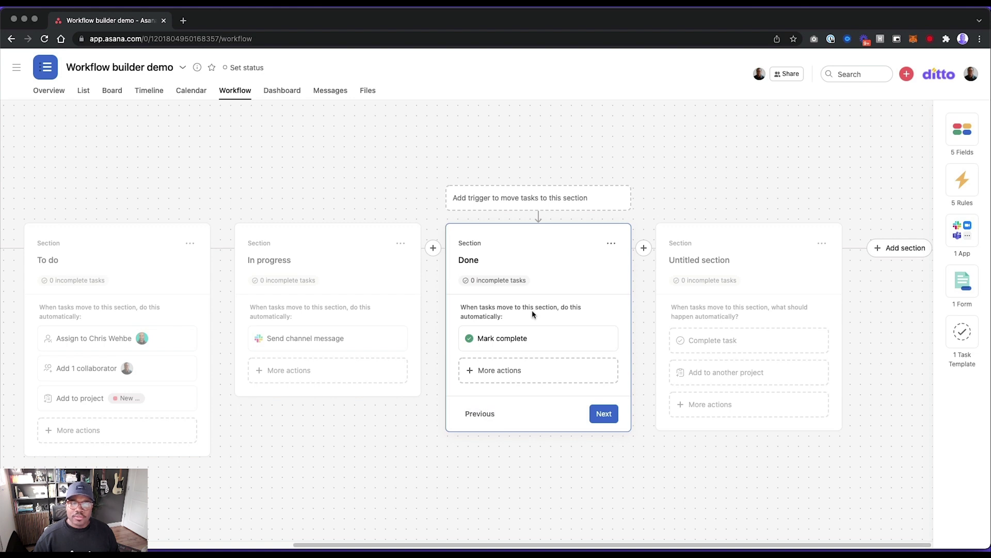
{"action": "scroll", "coordinate": [469, 219], "scroll_direction": "left", "scroll_amount": 1}
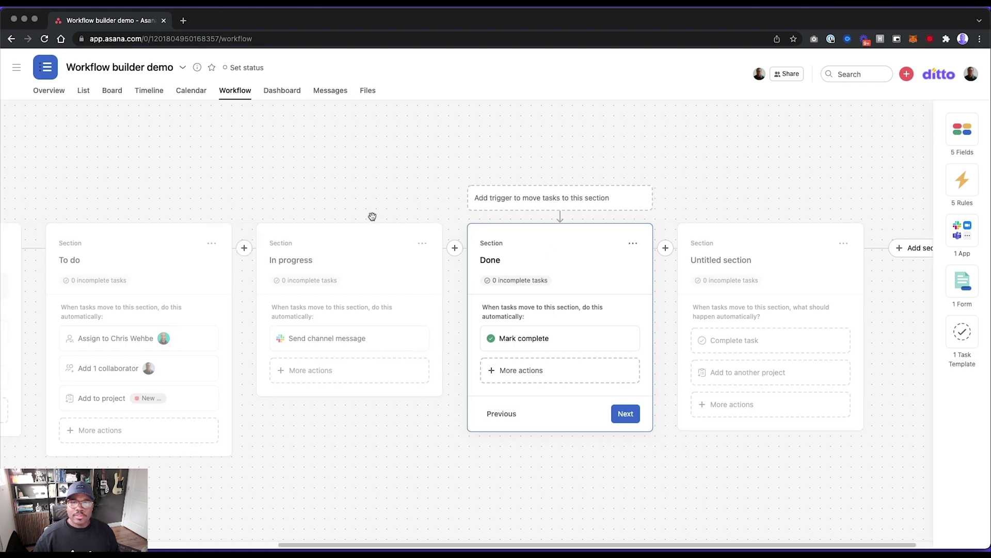
{"action": "left_click", "coordinate": [548, 204]}
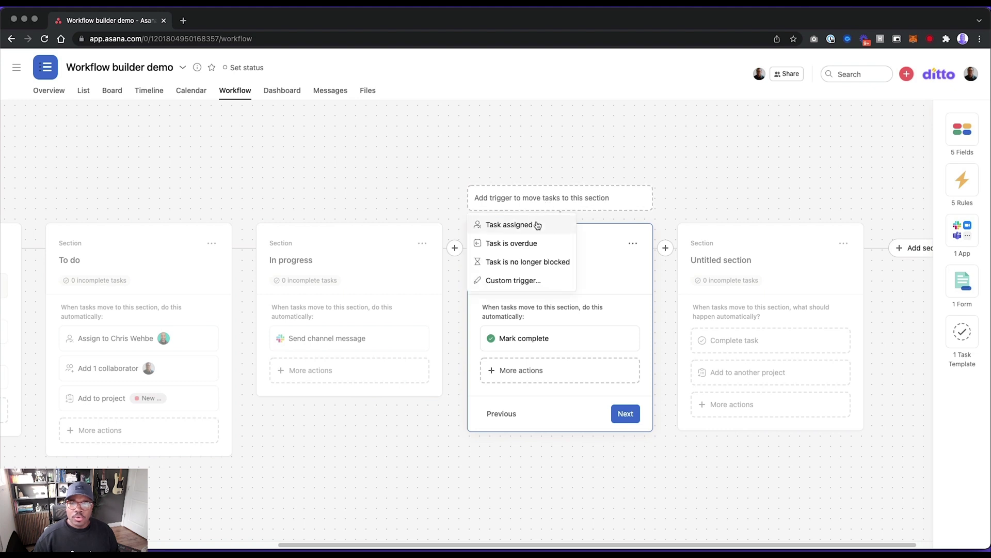
{"action": "left_click", "coordinate": [543, 248]}
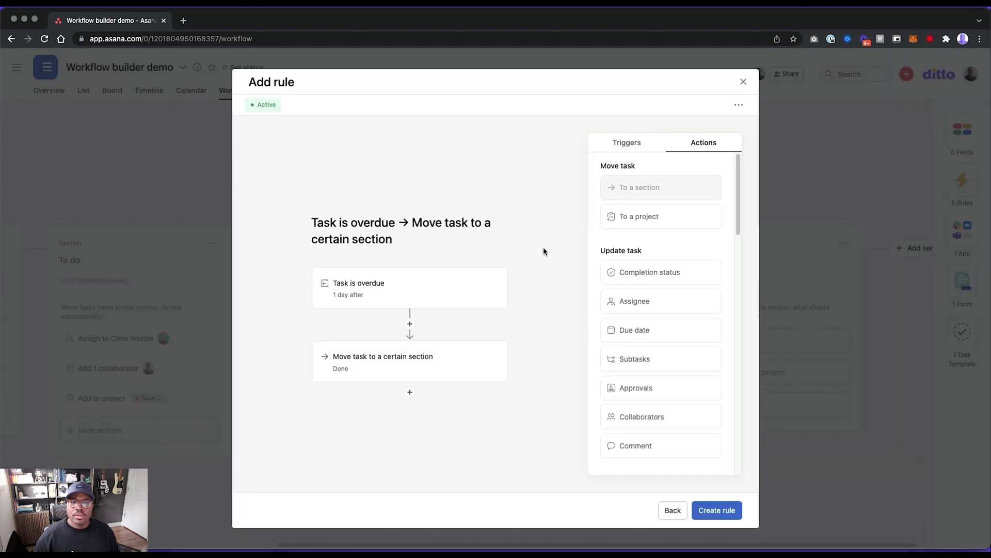
{"action": "left_click", "coordinate": [744, 82]}
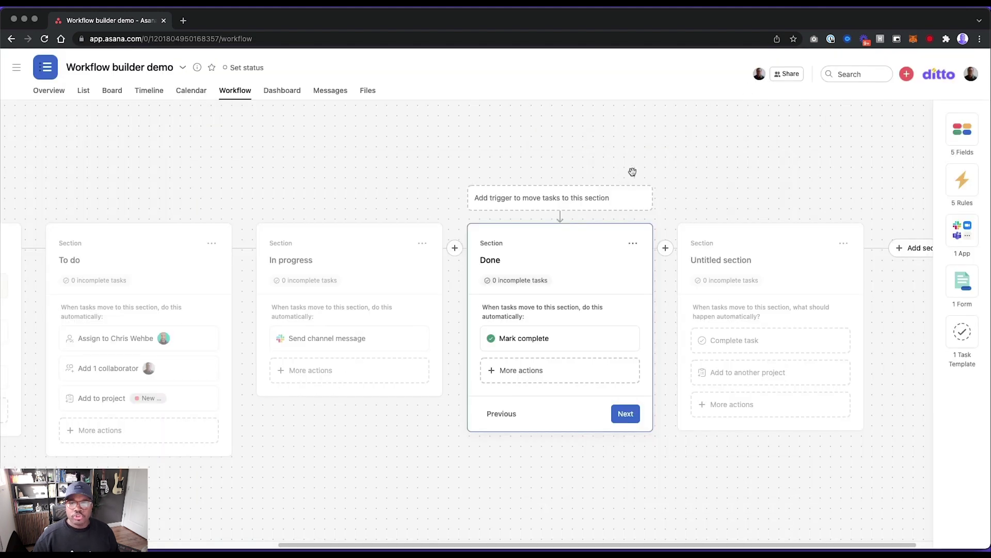
- Create a Task is overdue rule that sets the due date 4 days ahead instead of moving the task
{"action": "left_click", "coordinate": [544, 208]}
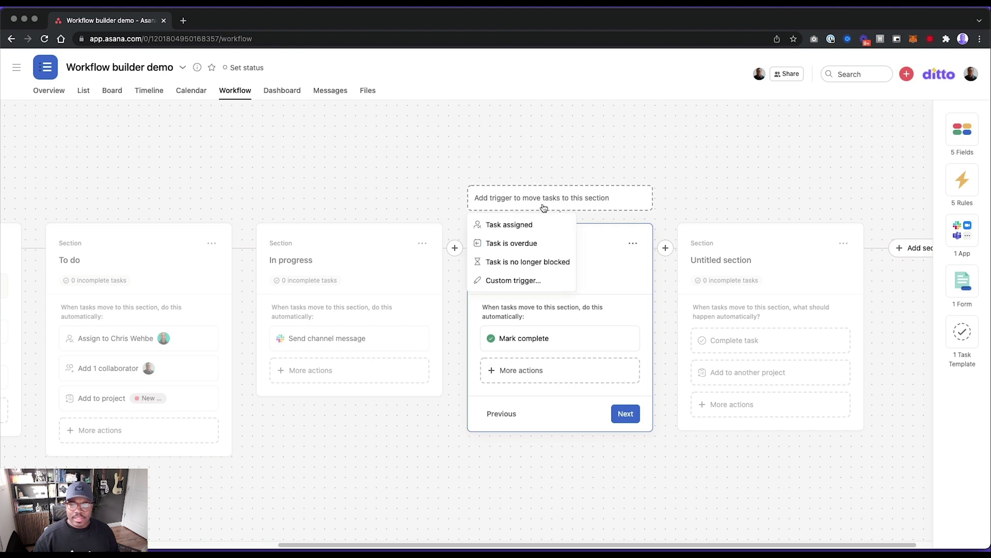
{"action": "left_click", "coordinate": [533, 244]}
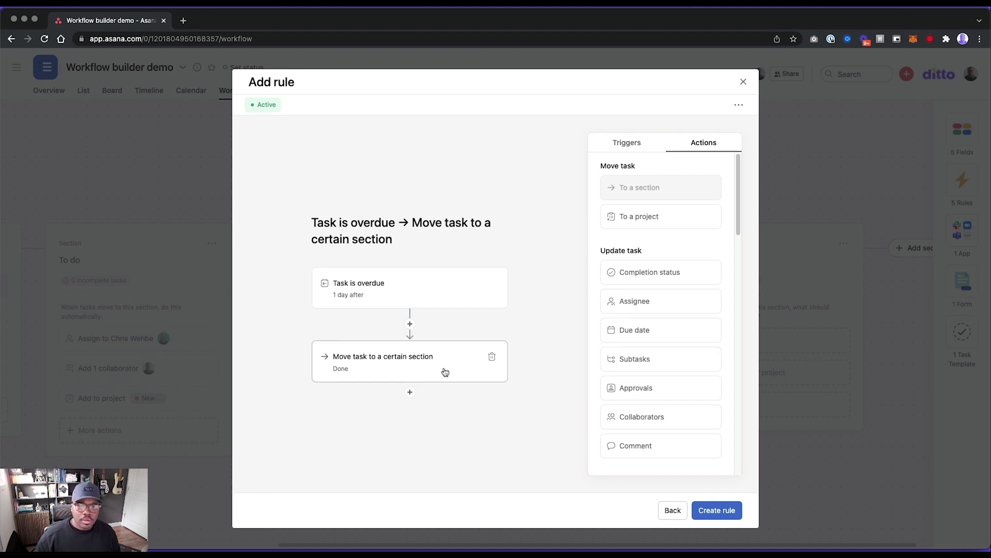
{"action": "left_click", "coordinate": [492, 359]}
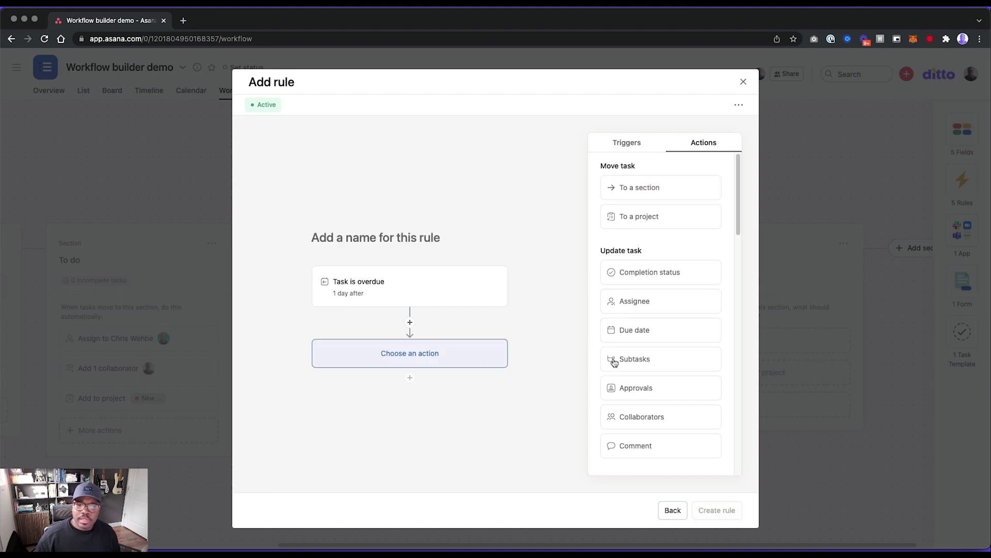
{"action": "left_click", "coordinate": [640, 335]}
{"action": "left_click", "coordinate": [410, 389]}
{"action": "type", "text": "4"}
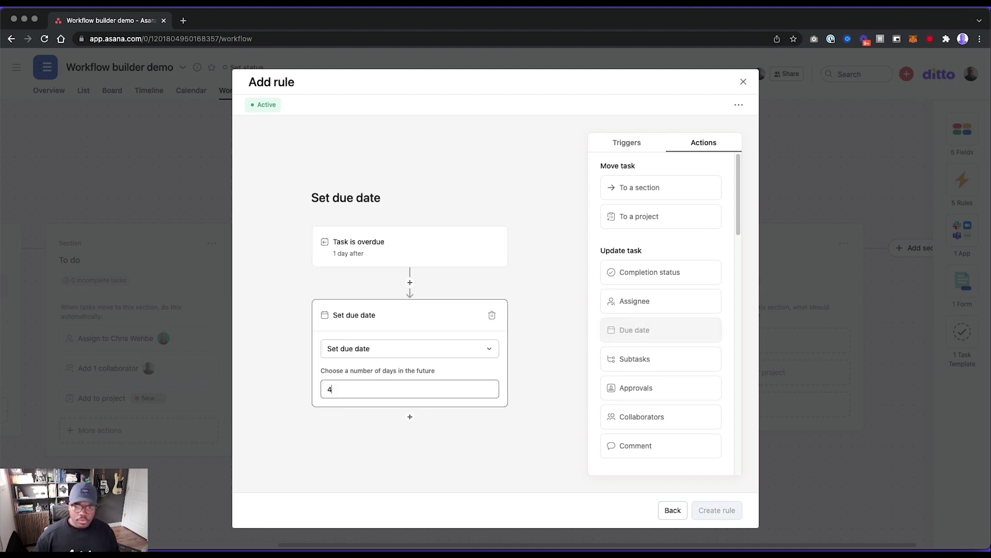
{"action": "left_click", "coordinate": [725, 510]}
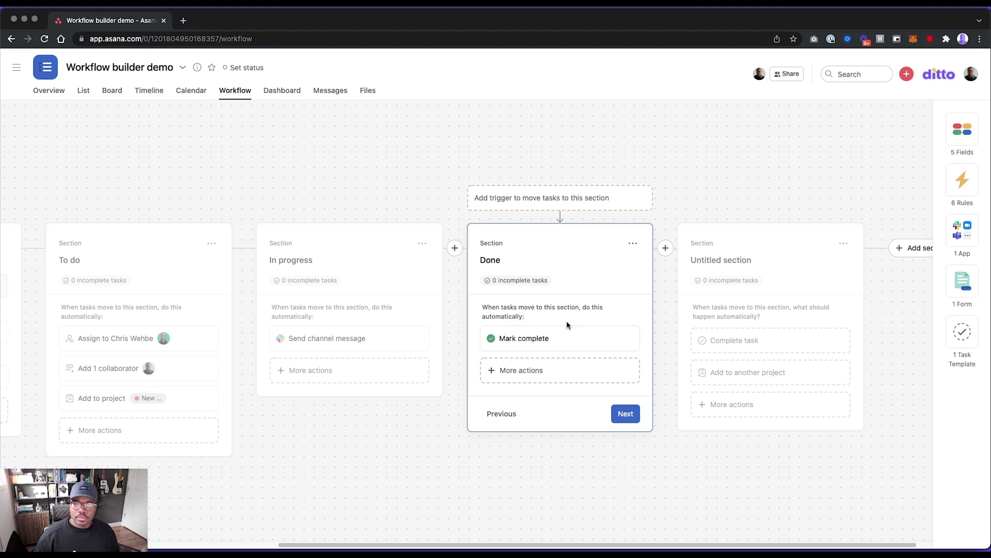
- Start a custom-trigger rule for Done and discard it without saving
{"action": "left_click", "coordinate": [624, 203]}
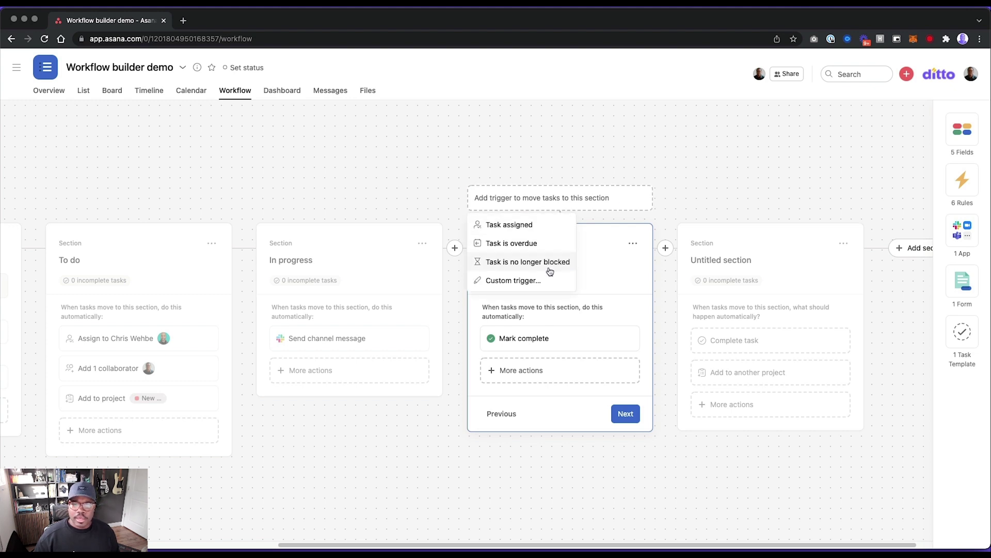
{"action": "left_click", "coordinate": [538, 281]}
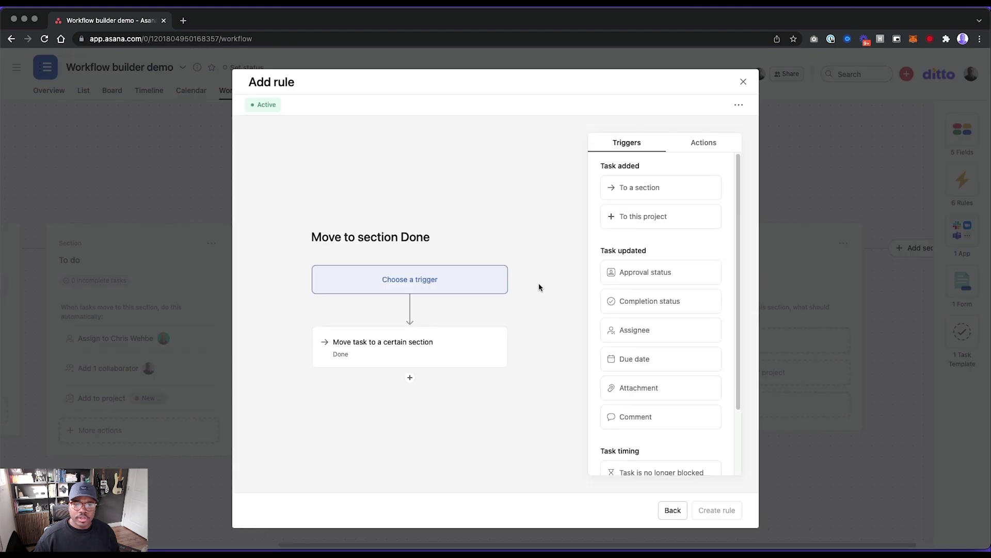
{"action": "left_click", "coordinate": [742, 83]}
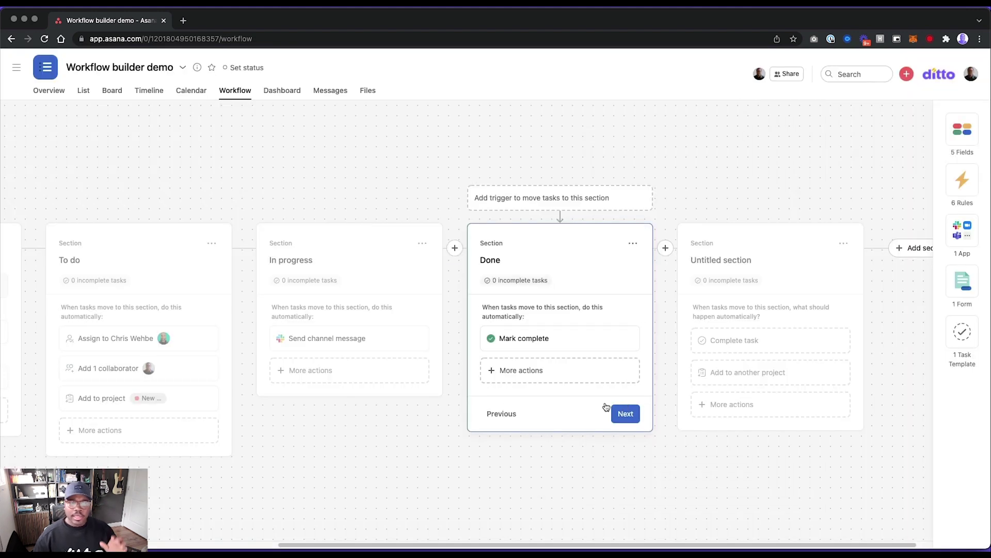
{"action": "scroll", "coordinate": [304, 441], "scroll_direction": "left", "scroll_amount": 2}
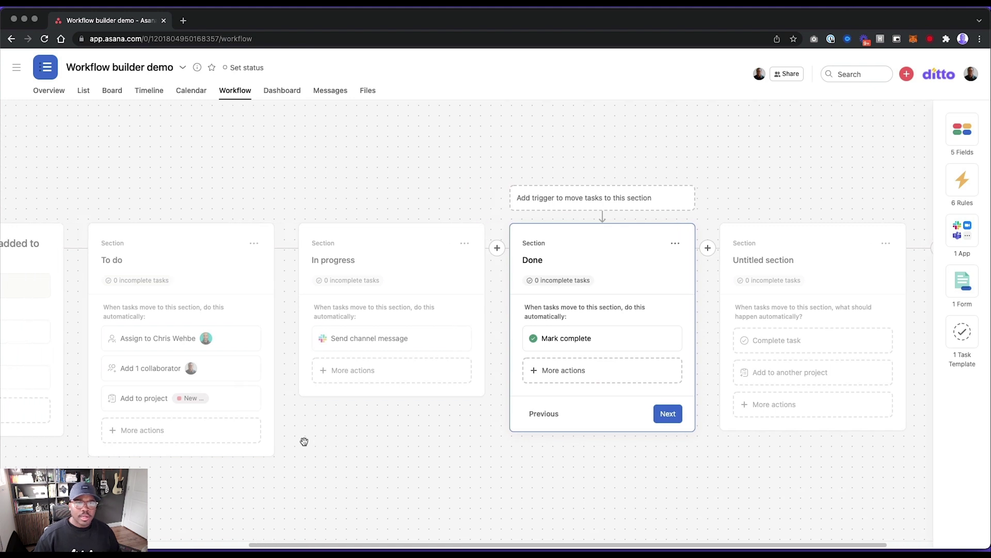
{"action": "scroll", "coordinate": [305, 441], "scroll_direction": "right", "scroll_amount": 3}
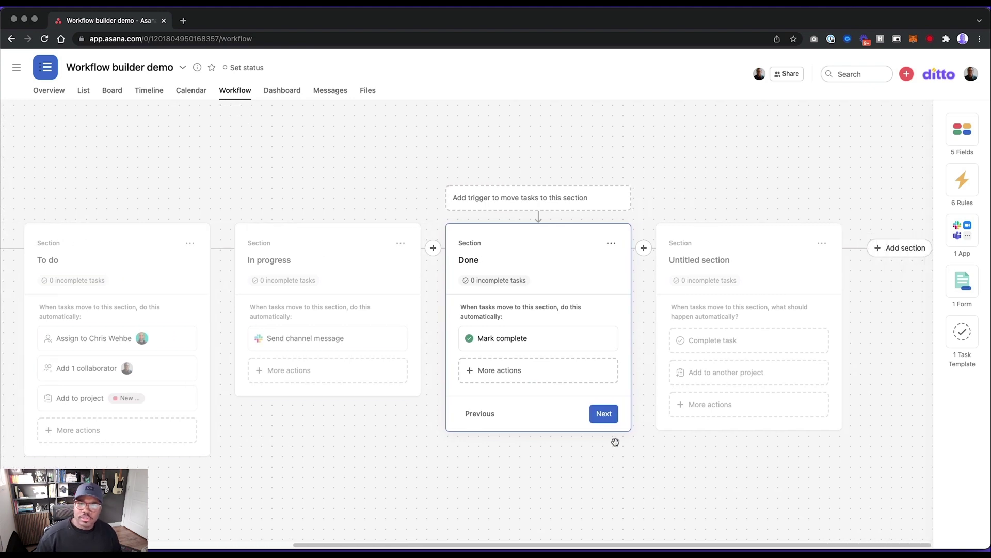
- Delete the extra Untitled section from the workflow
{"action": "left_click", "coordinate": [602, 416]}
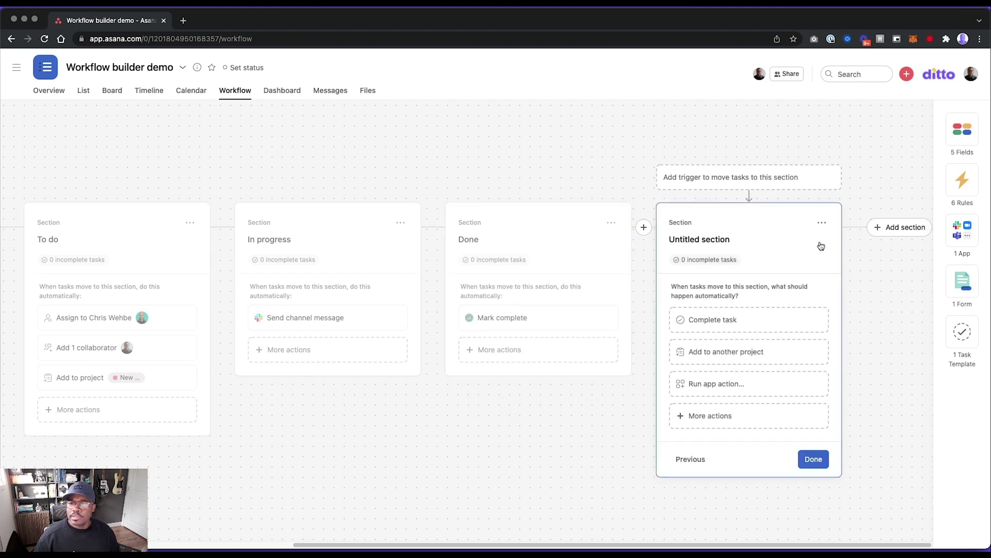
{"action": "left_click", "coordinate": [822, 222]}
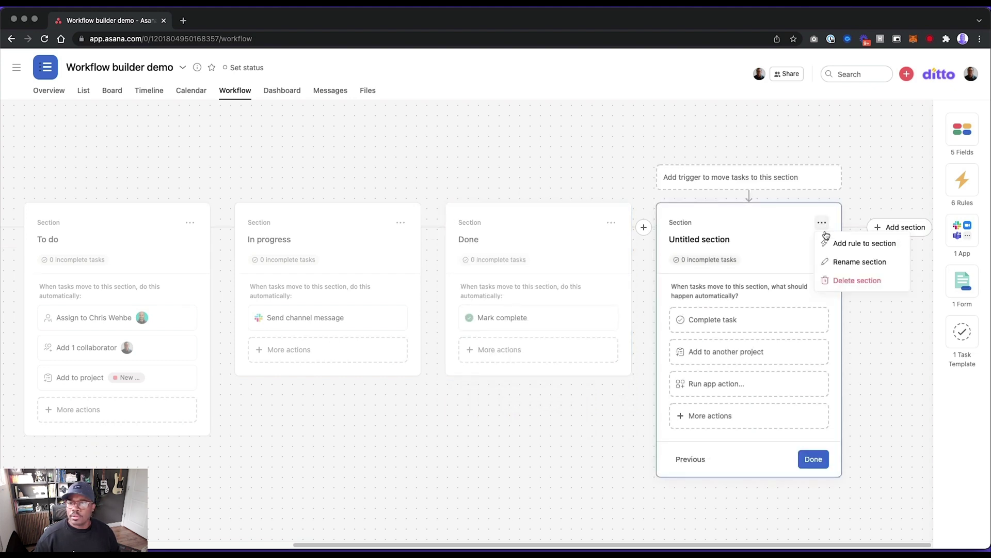
{"action": "left_click", "coordinate": [855, 282]}
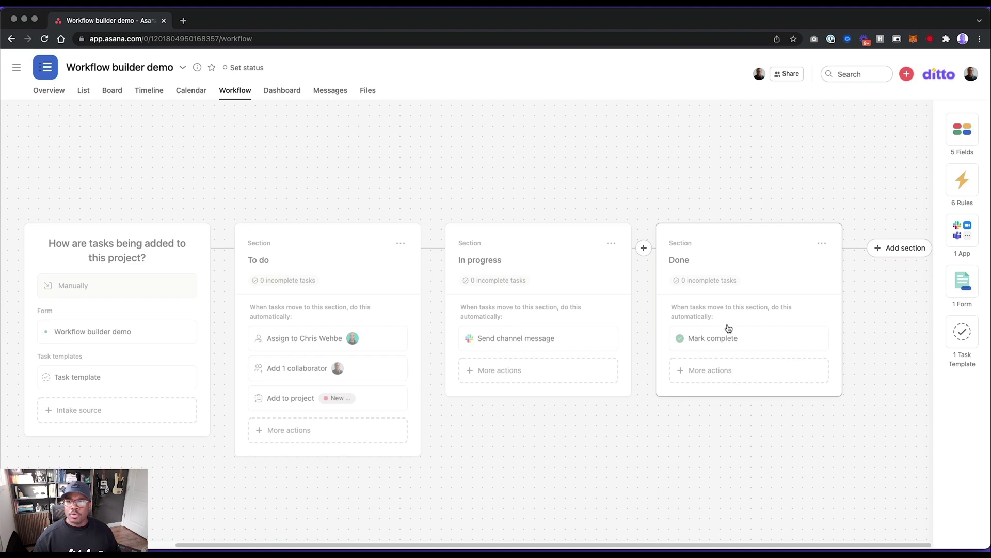
- On the board view, add a task to To do from the Task template
{"action": "left_click", "coordinate": [86, 96]}
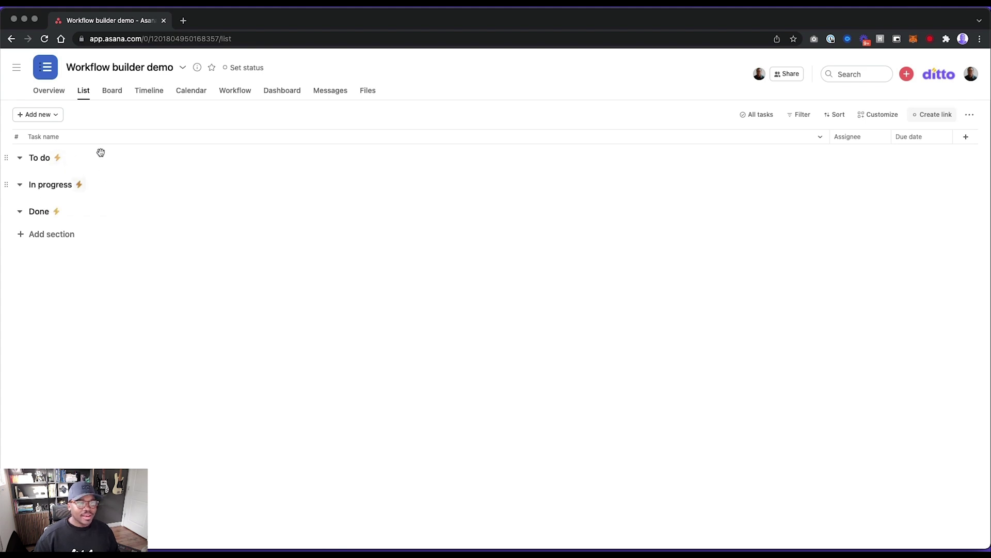
{"action": "left_click", "coordinate": [111, 95]}
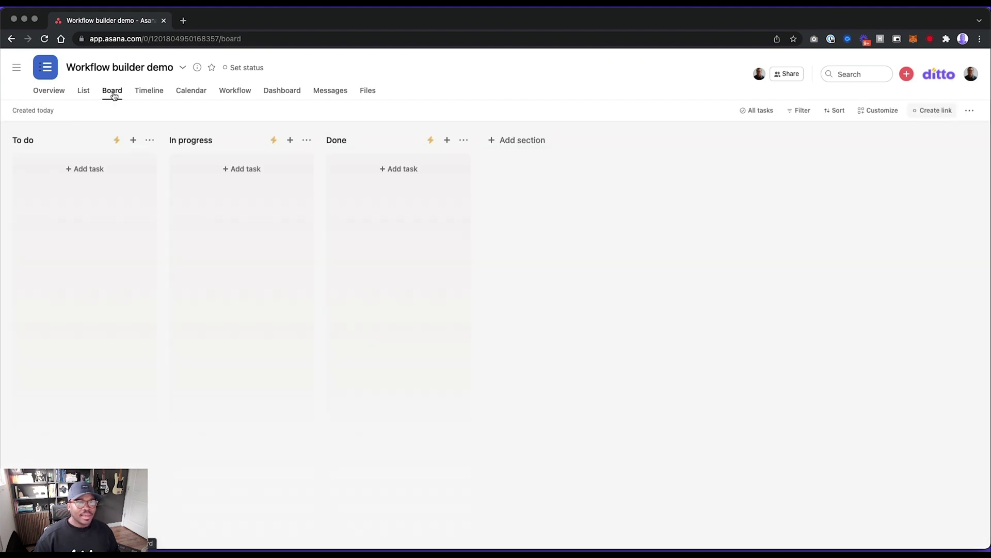
{"action": "left_click", "coordinate": [92, 178]}
{"action": "left_click", "coordinate": [66, 233]}
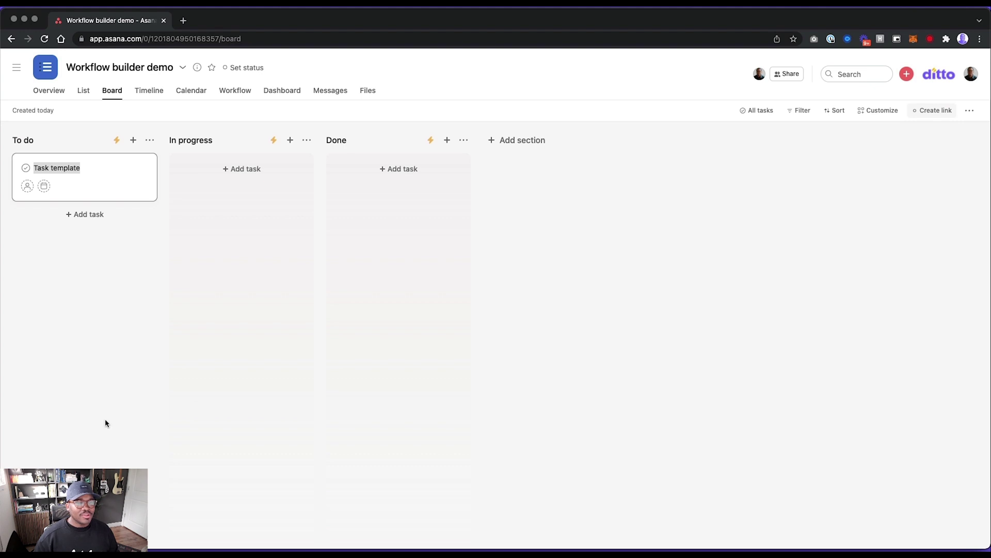
- Check the Task template task's details, then drag its card into In progress
{"action": "left_click", "coordinate": [95, 192]}
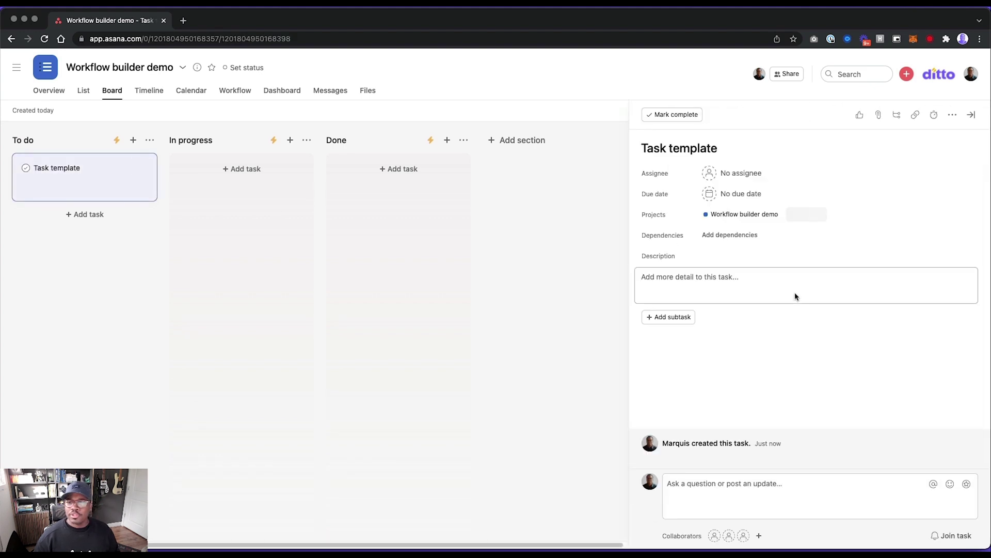
{"action": "left_click", "coordinate": [971, 114]}
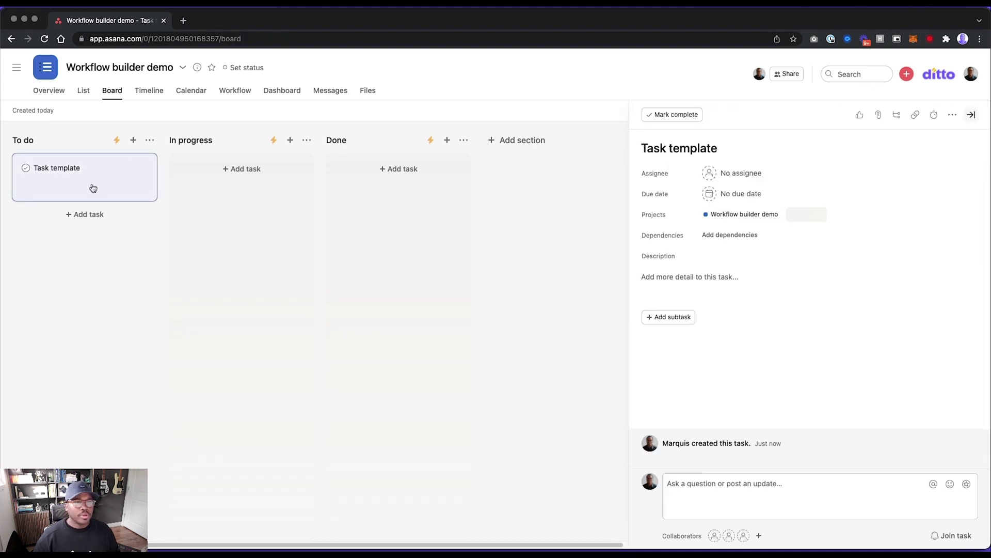
{"action": "left_click_drag", "start_coordinate": [93, 189], "coordinate": [247, 190]}
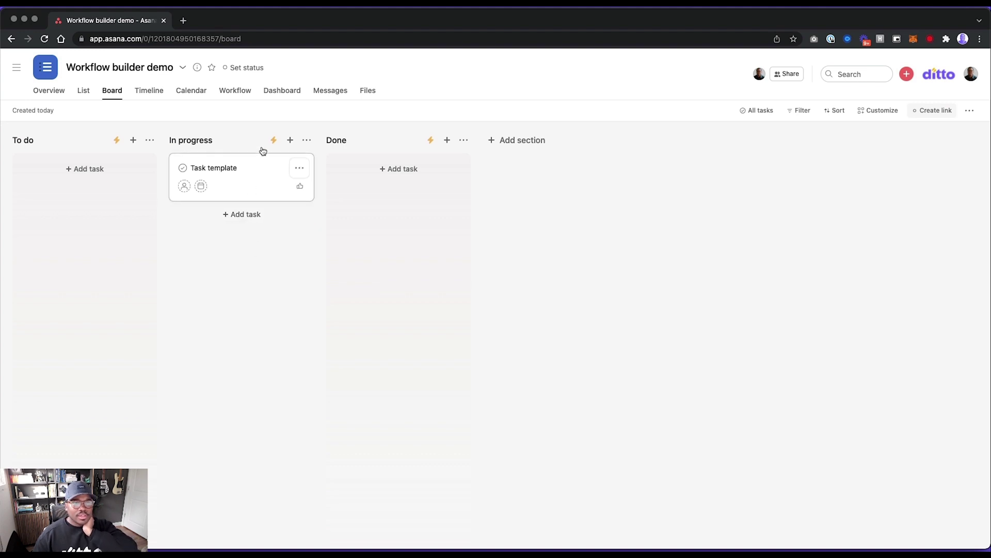
- Review the In progress rules, then drag the Task template card into Done to auto-complete it
{"action": "left_click", "coordinate": [258, 196]}
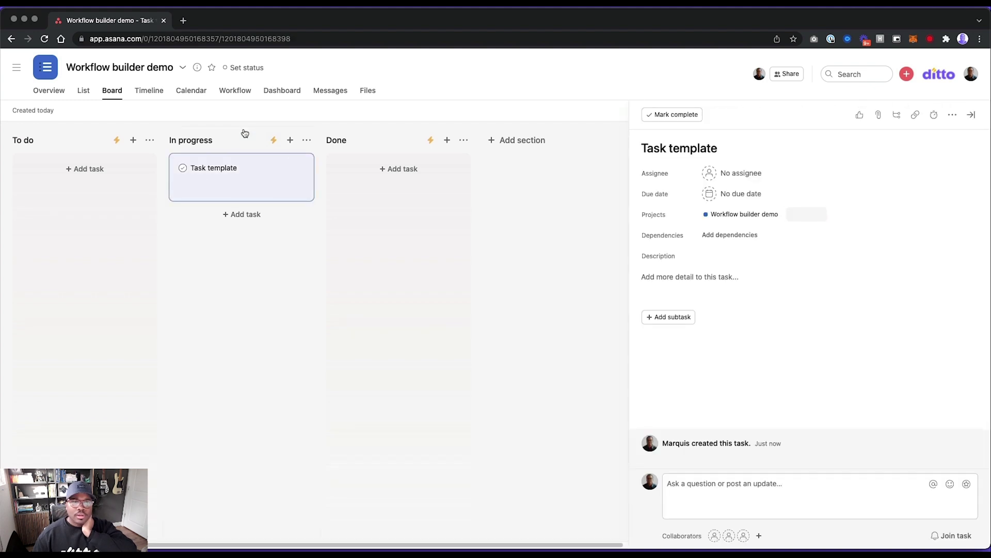
{"action": "left_click", "coordinate": [273, 141]}
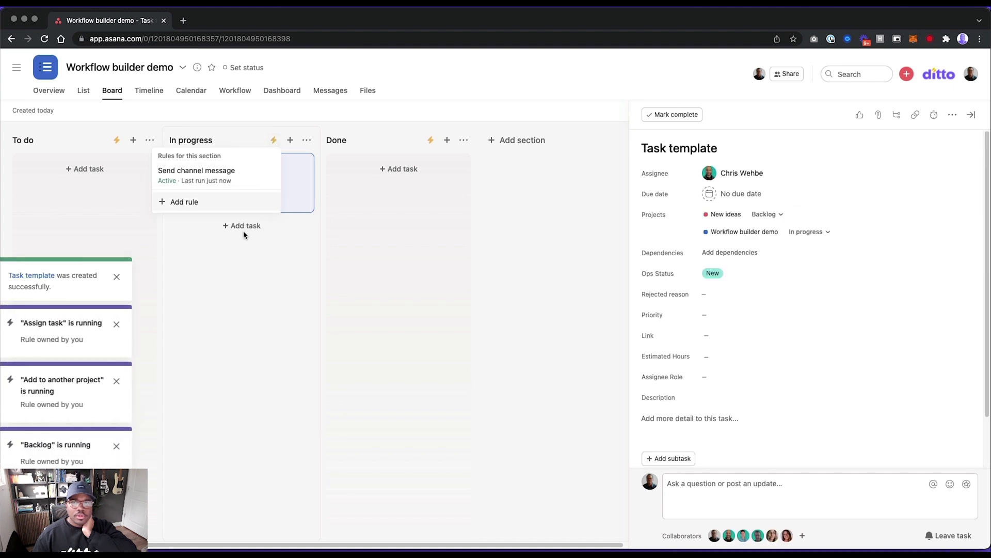
{"action": "left_click", "coordinate": [387, 351]}
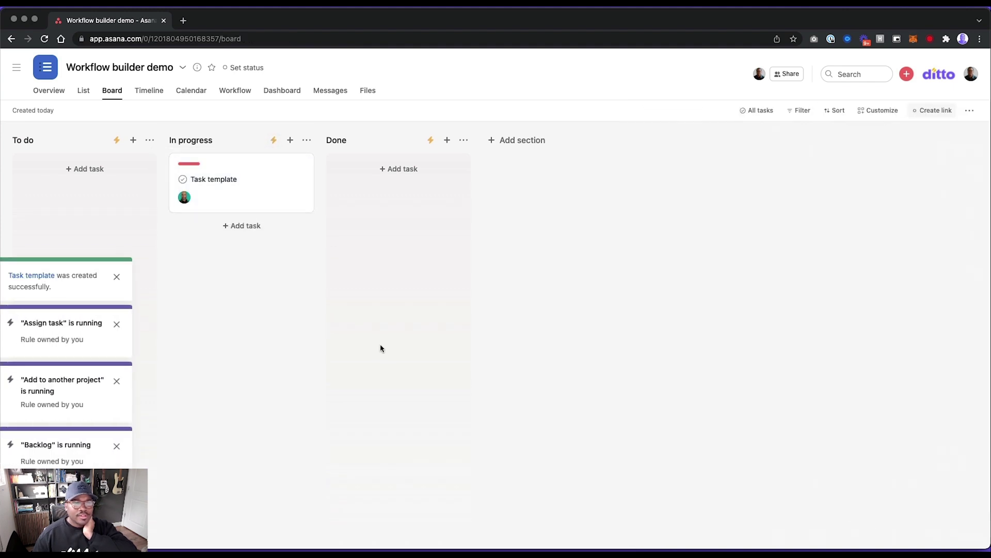
{"action": "left_click", "coordinate": [245, 207]}
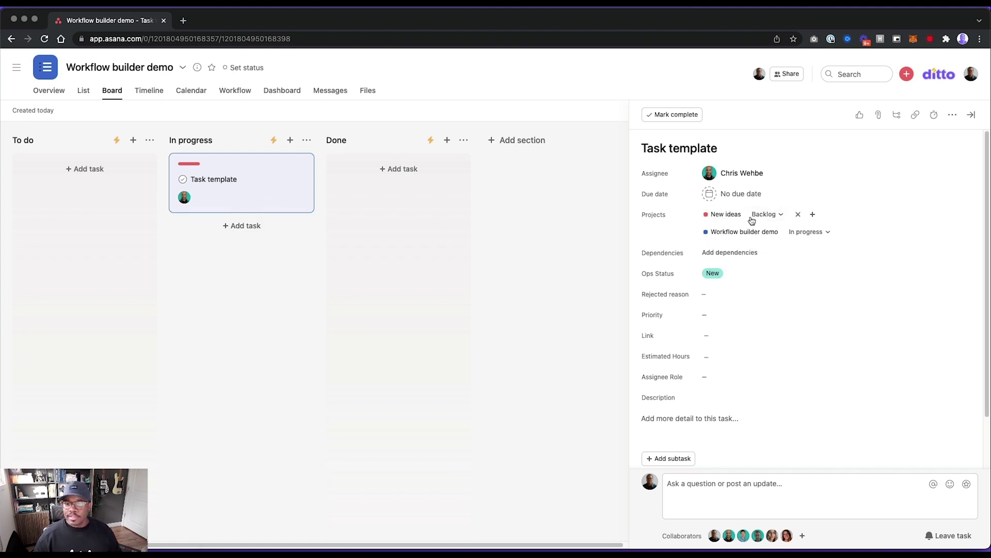
{"action": "left_click_drag", "start_coordinate": [296, 202], "coordinate": [421, 207]}
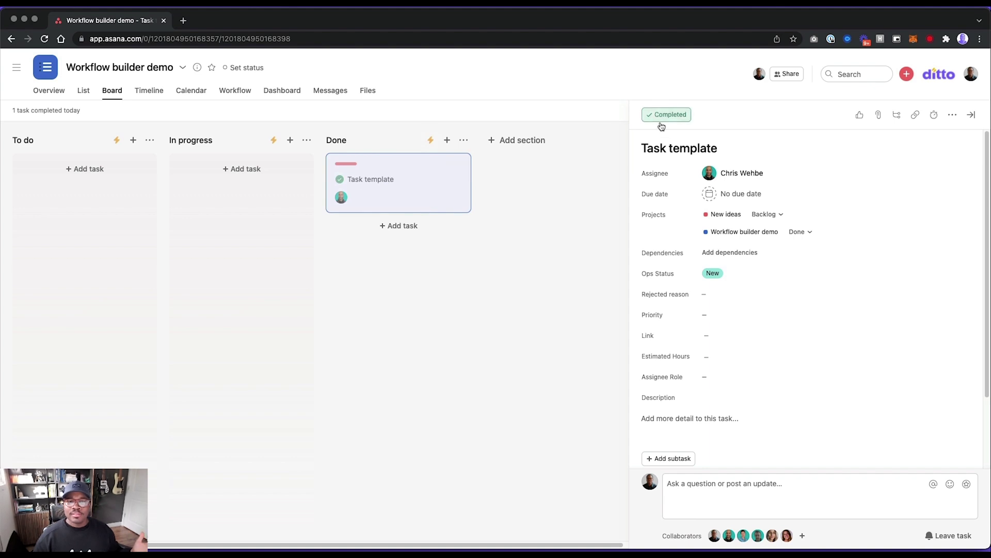
{"action": "left_click", "coordinate": [971, 114]}
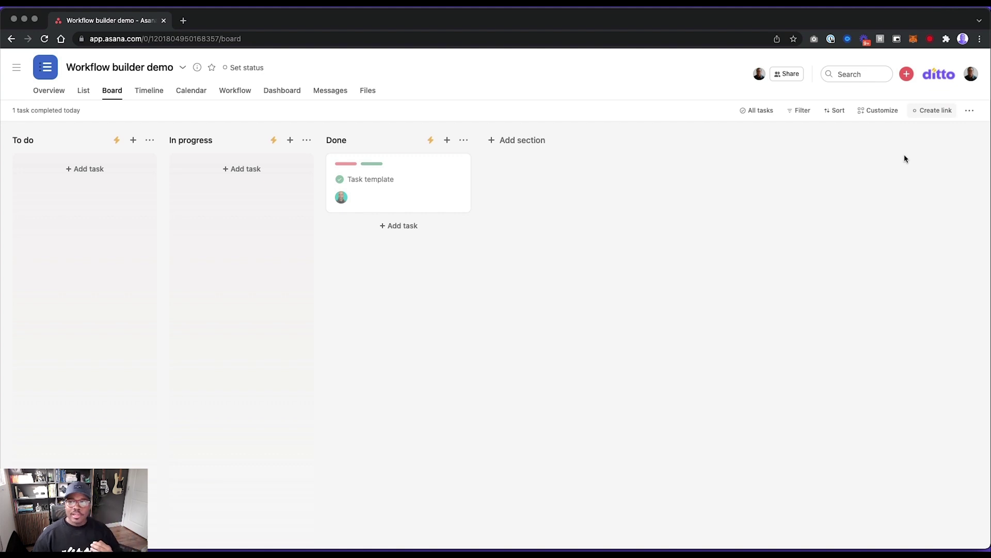
- In the Customize panel, scroll to Rules and reveal the hidden sixth, due-date rule
{"action": "left_click", "coordinate": [881, 111]}
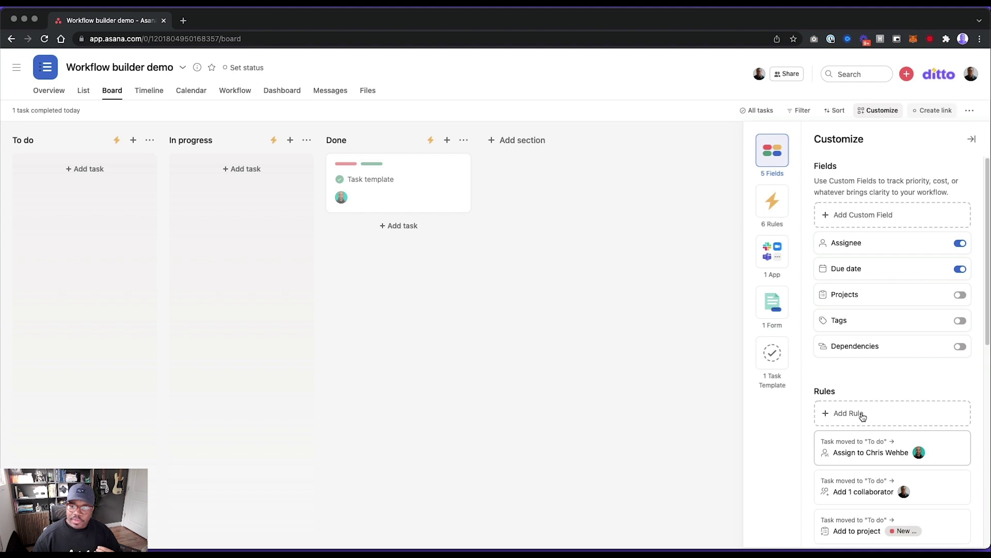
{"action": "scroll", "coordinate": [860, 413], "scroll_direction": "down", "scroll_amount": 2}
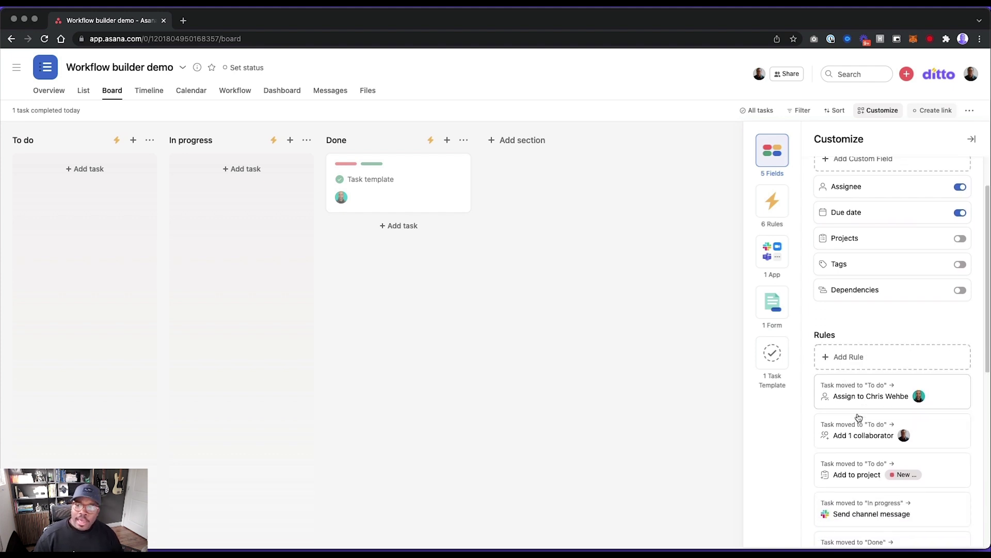
{"action": "scroll", "coordinate": [862, 413], "scroll_direction": "down", "scroll_amount": 1}
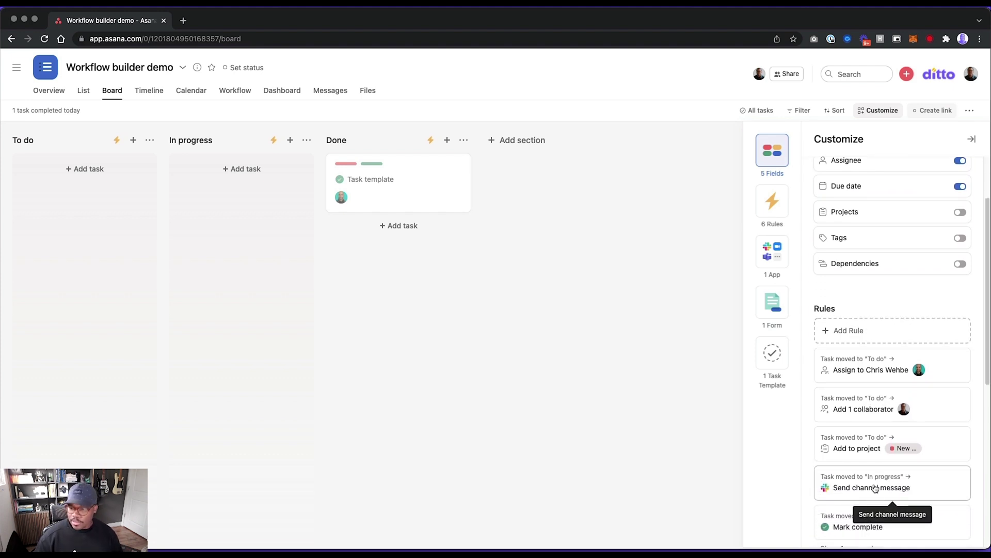
{"action": "scroll", "coordinate": [869, 511], "scroll_direction": "down", "scroll_amount": 2}
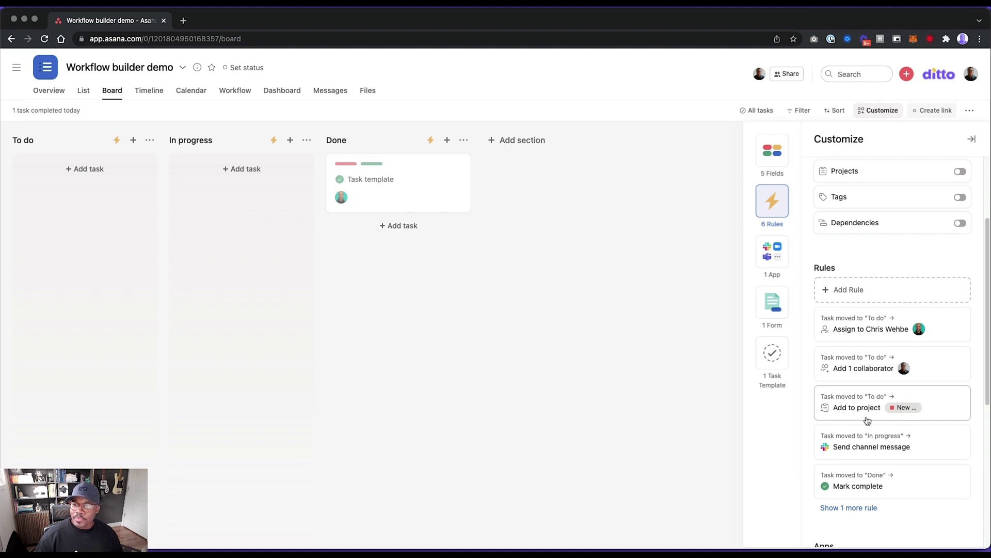
{"action": "scroll", "coordinate": [859, 365], "scroll_direction": "down", "scroll_amount": 1}
{"action": "scroll", "coordinate": [858, 365], "scroll_direction": "down", "scroll_amount": 2}
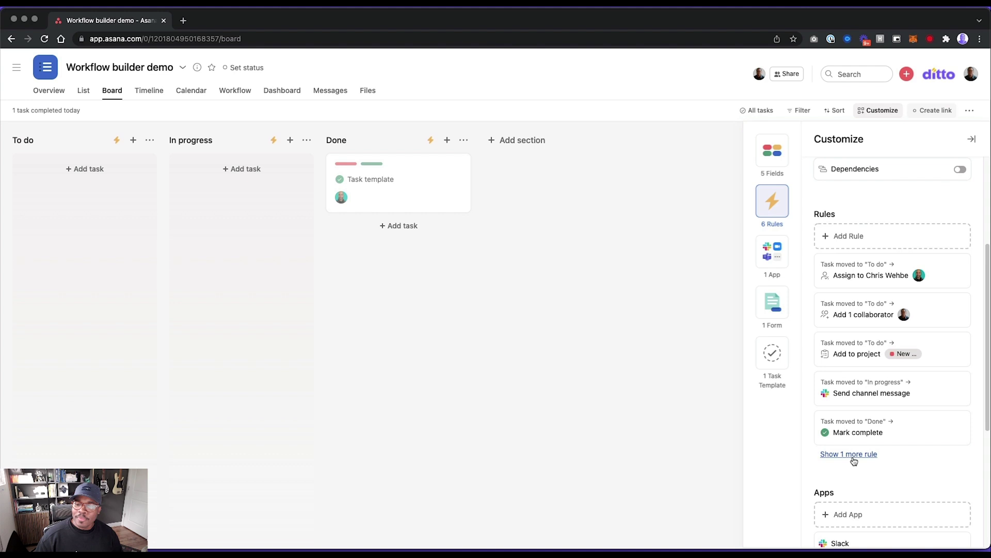
{"action": "left_click", "coordinate": [853, 454]}
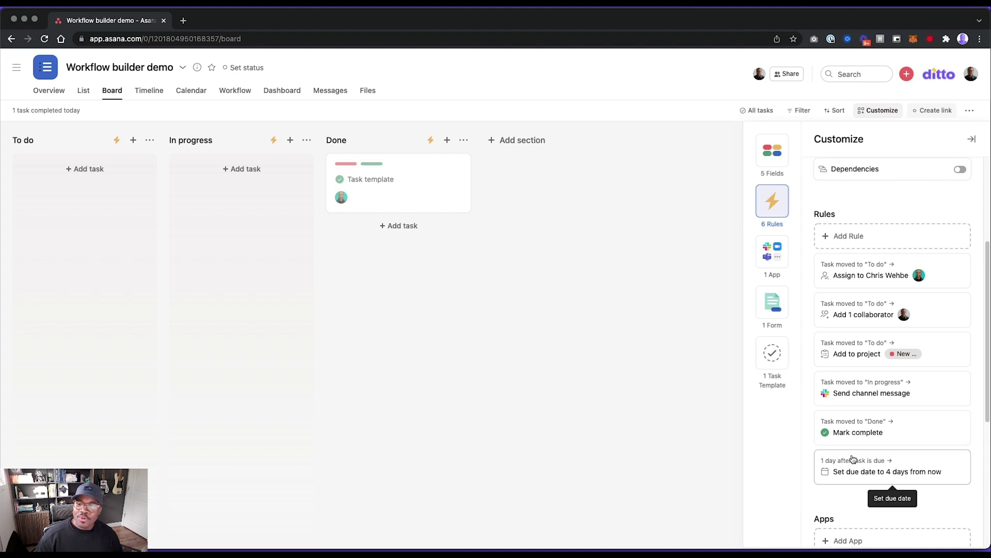
{"action": "scroll", "coordinate": [853, 459], "scroll_direction": "down", "scroll_amount": 5}
{"action": "scroll", "coordinate": [855, 461], "scroll_direction": "down", "scroll_amount": 3}
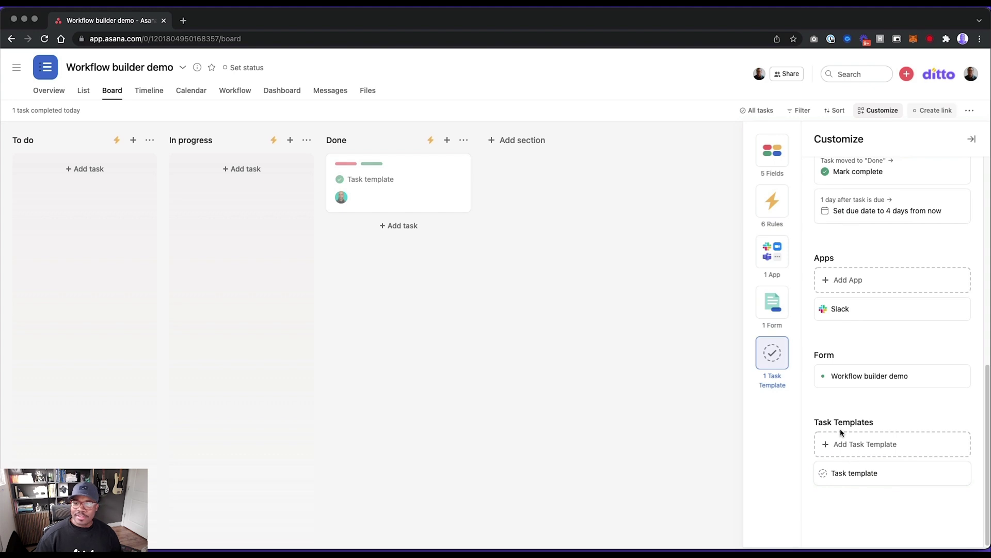
{"action": "scroll", "coordinate": [841, 429], "scroll_direction": "up", "scroll_amount": 5}
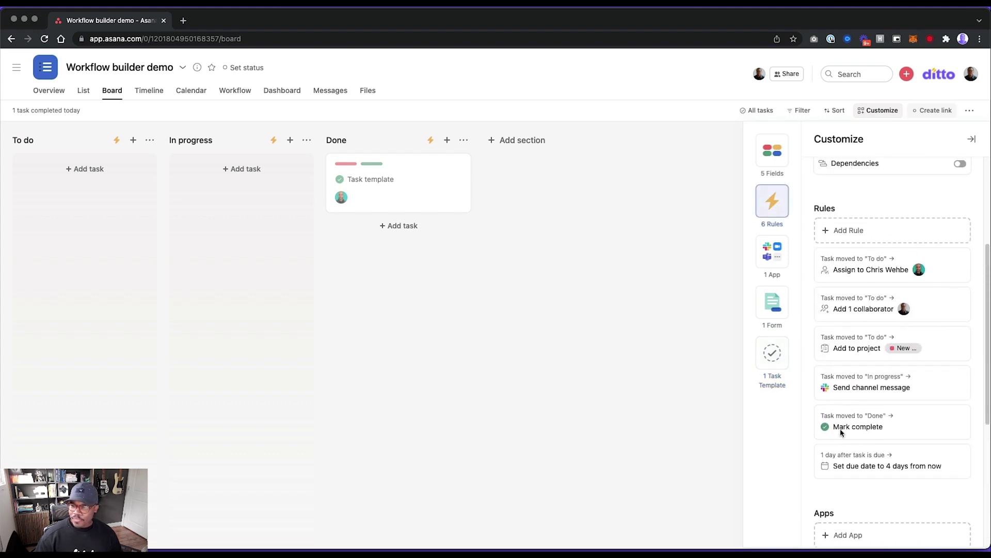
{"action": "scroll", "coordinate": [841, 429], "scroll_direction": "up", "scroll_amount": 4}
{"action": "left_click", "coordinate": [844, 413]}
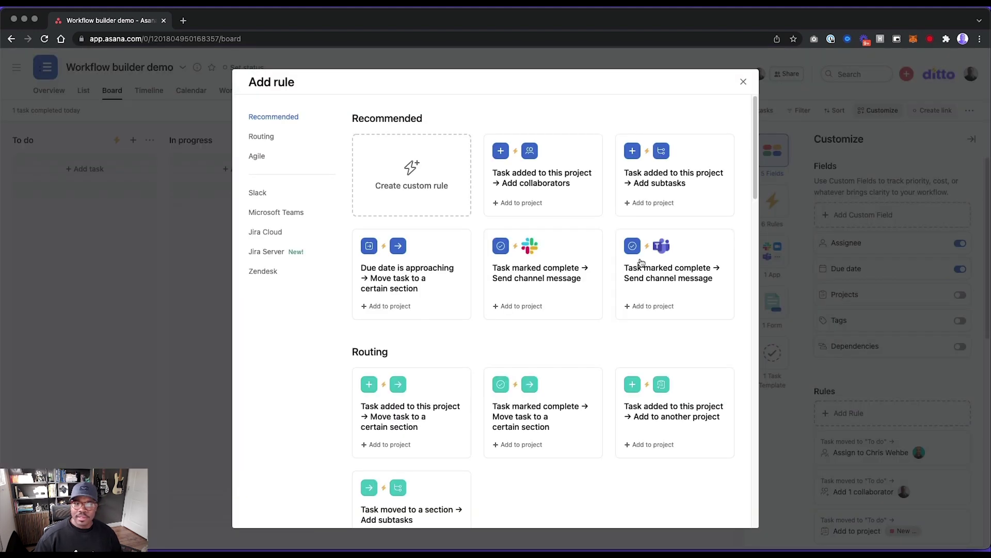
{"action": "left_click", "coordinate": [432, 175]}
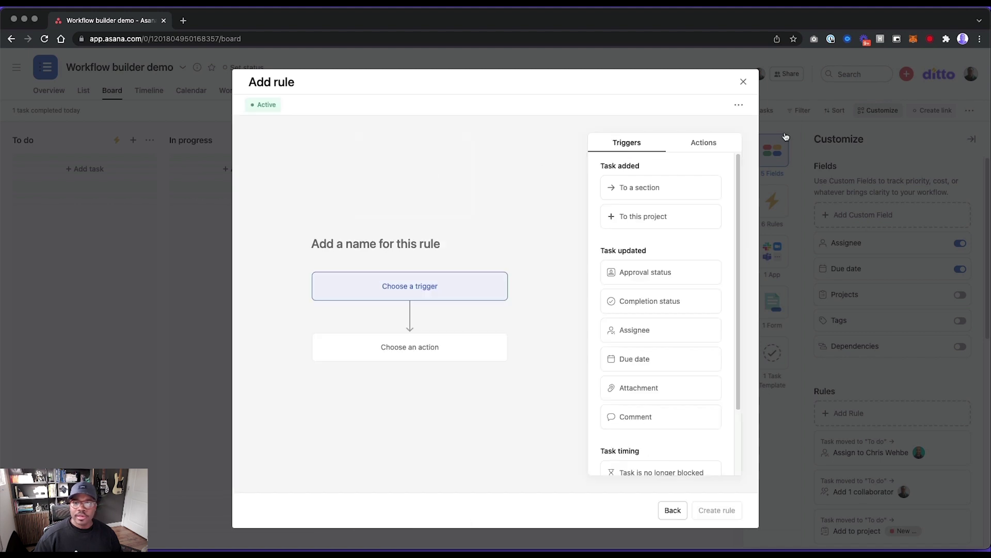
{"action": "left_click", "coordinate": [704, 142]}
{"action": "left_click", "coordinate": [739, 106]}
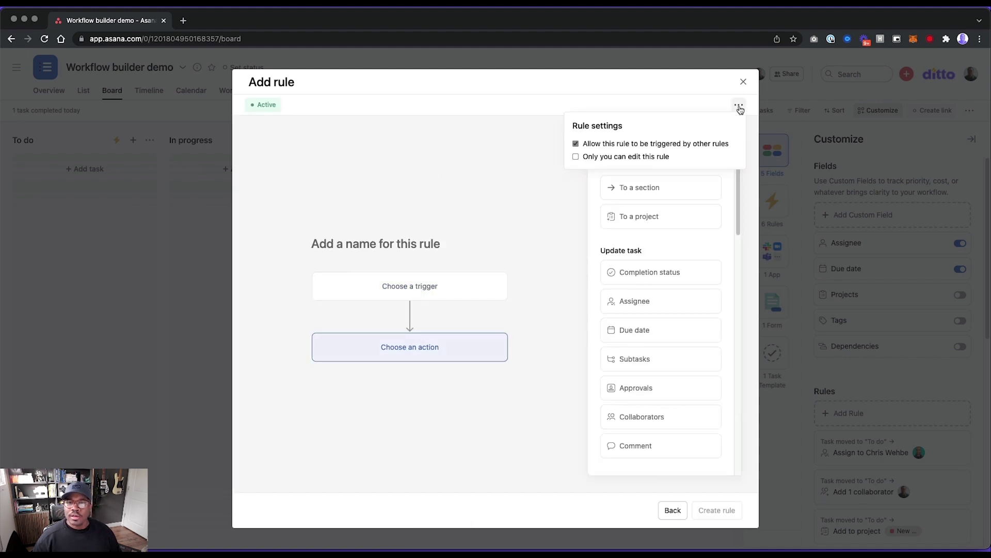
{"action": "left_click", "coordinate": [739, 107]}
{"action": "scroll", "coordinate": [646, 203], "scroll_direction": "down", "scroll_amount": 3}
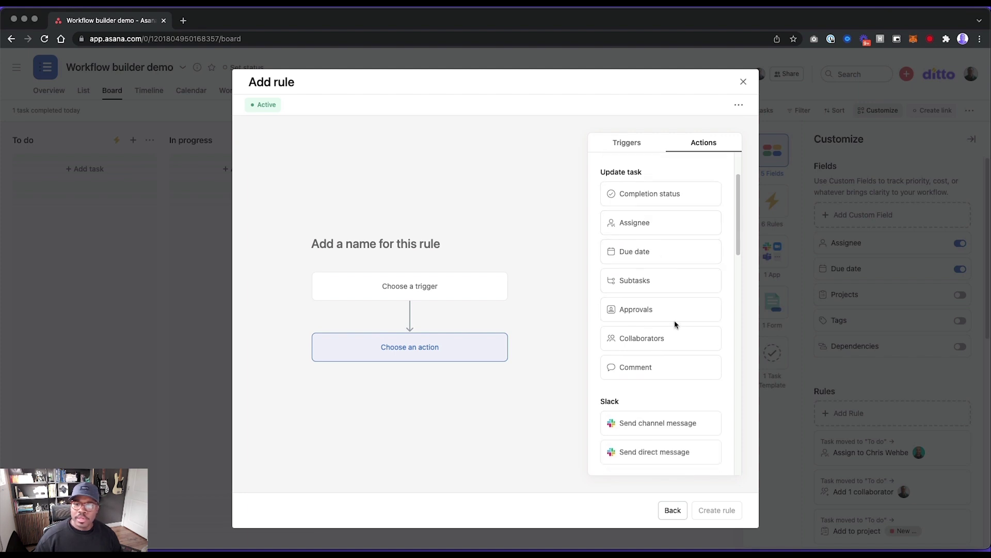
{"action": "left_click", "coordinate": [653, 150]}
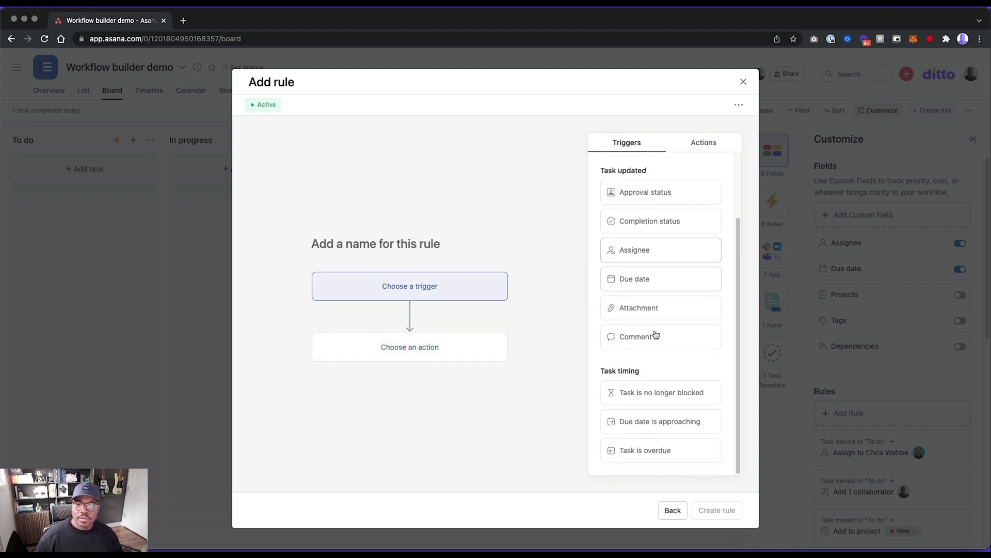
{"action": "scroll", "coordinate": [652, 408], "scroll_direction": "up", "scroll_amount": 1}
{"action": "scroll", "coordinate": [650, 392], "scroll_direction": "up", "scroll_amount": 3}
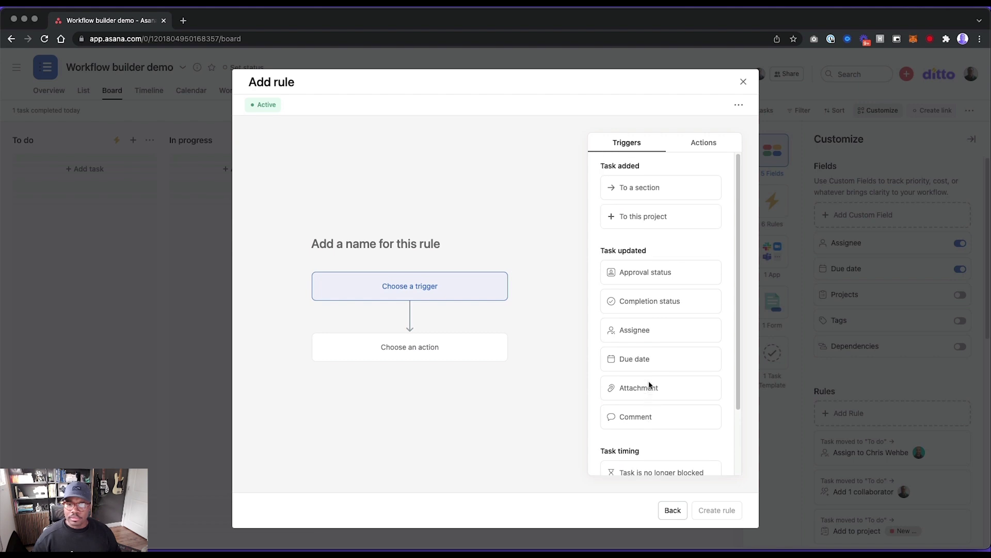
{"action": "left_click", "coordinate": [744, 81]}
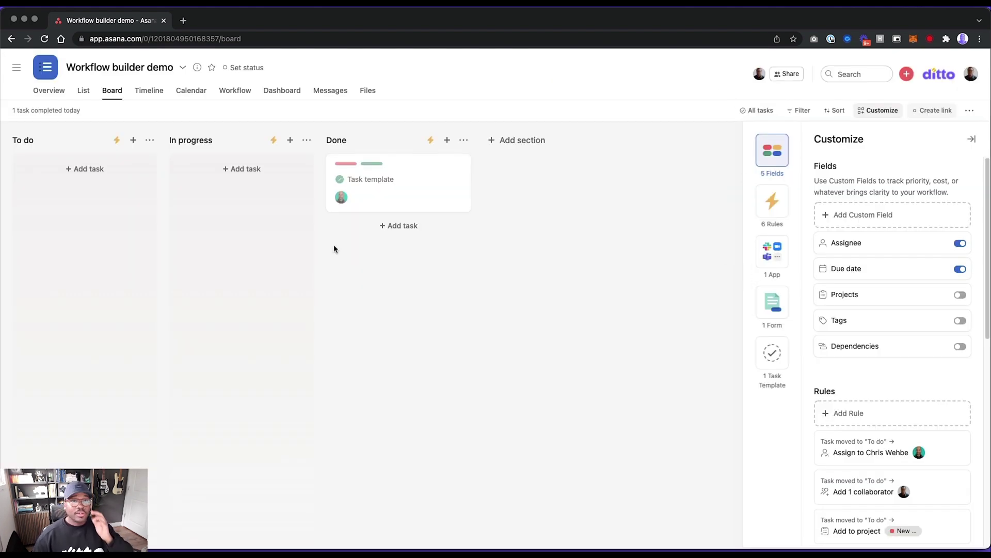
- In the Workflow view, insert an Untitled section between To do and In progress
{"action": "left_click", "coordinate": [233, 96]}
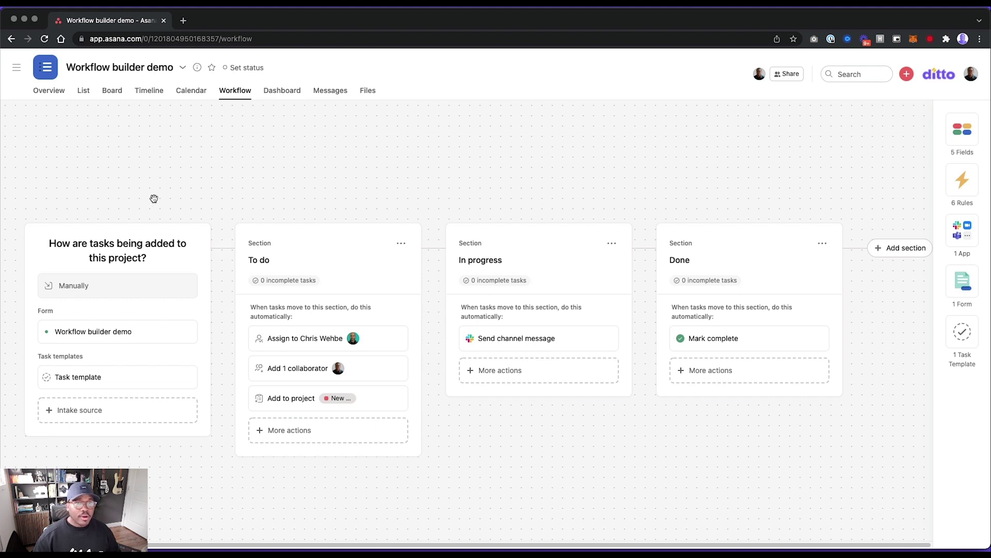
{"action": "mouse_move", "coordinate": [339, 264]}
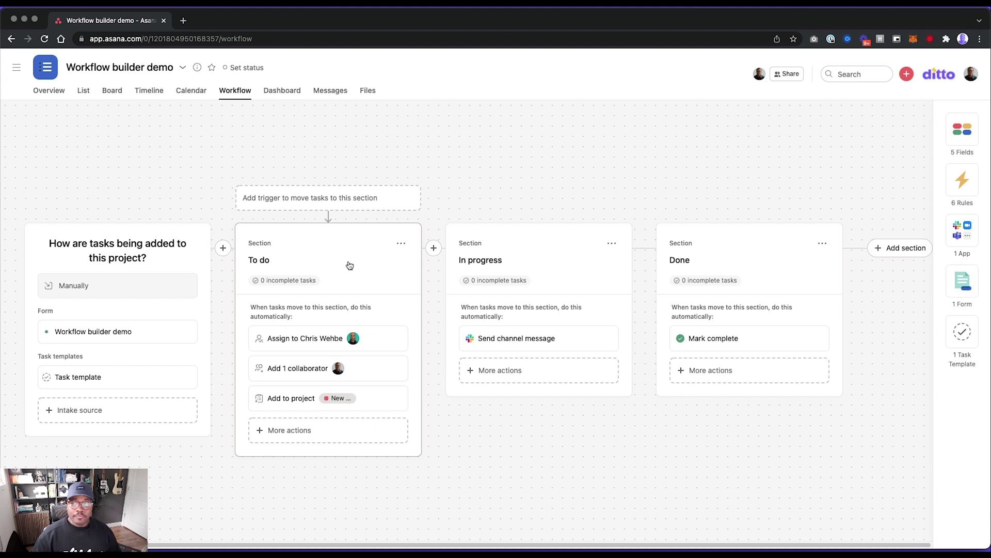
{"action": "left_click", "coordinate": [435, 248]}
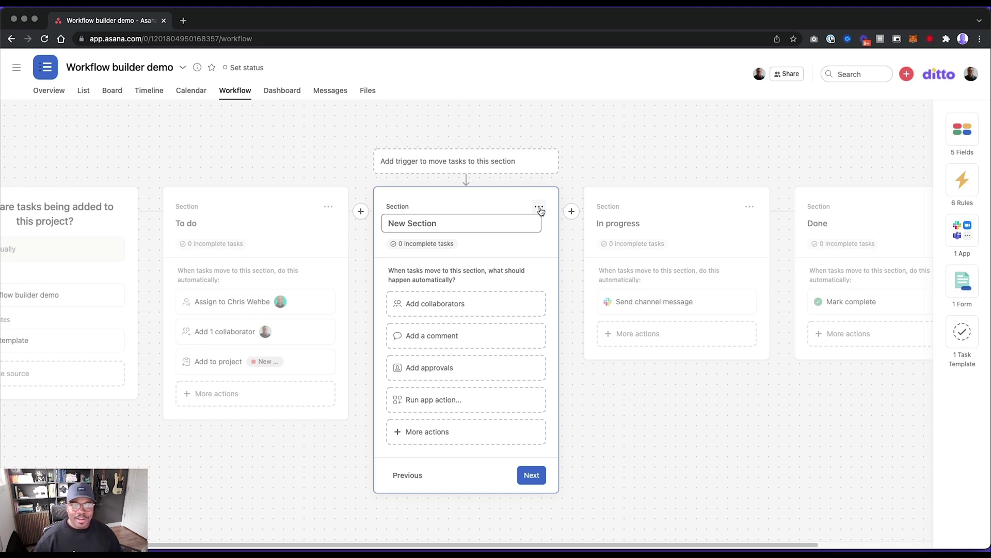
{"action": "left_click", "coordinate": [489, 92]}
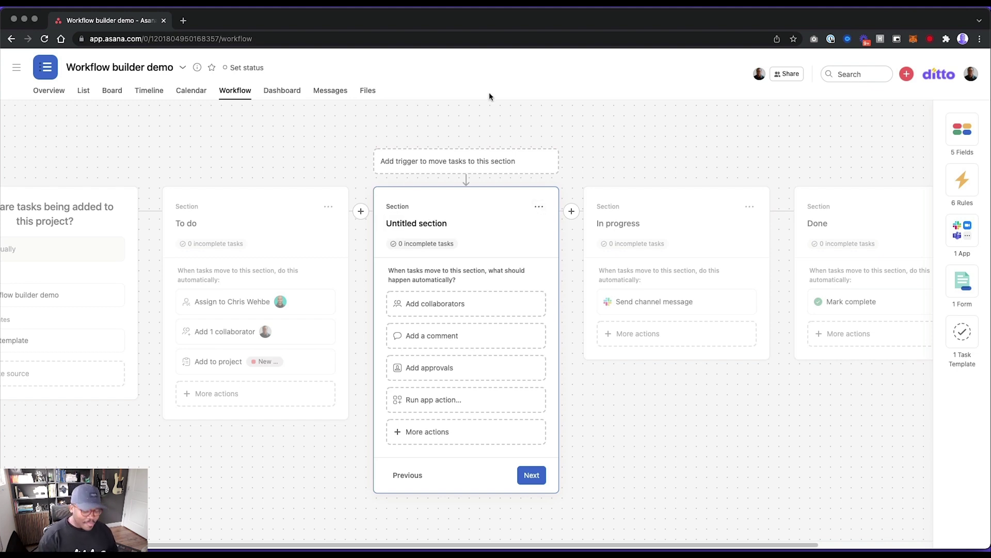